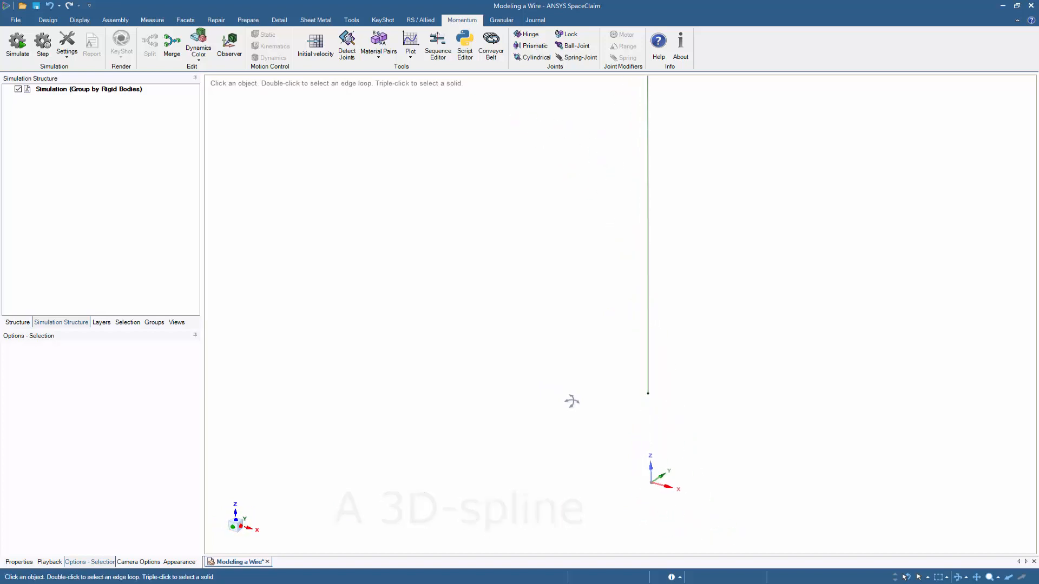
# Sketch a circle of 0.05 m diameter centred on the lower end point of the vertical 3D spline.
pyautogui.click(647, 394)
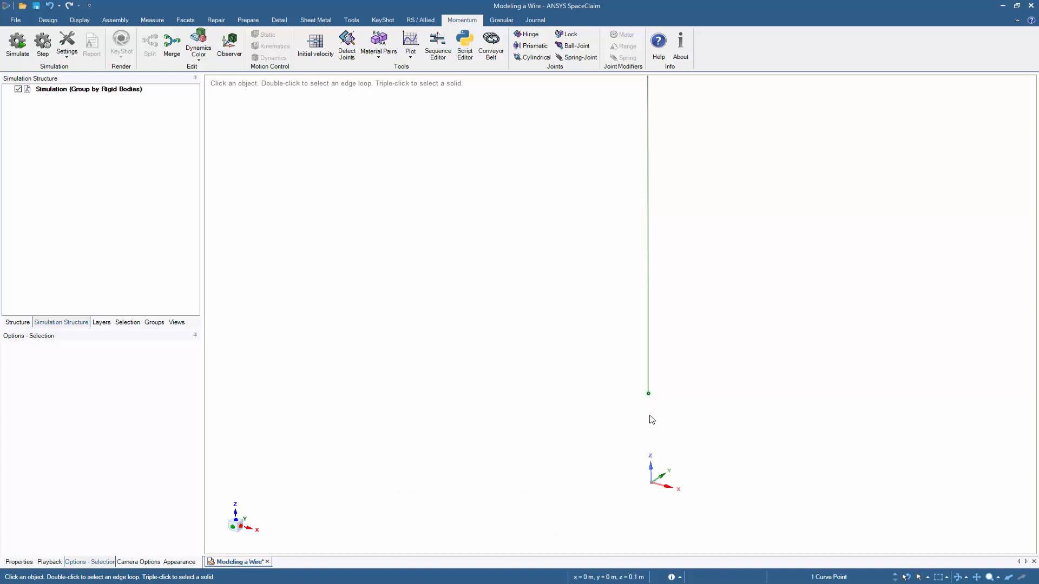
pyautogui.press('k')
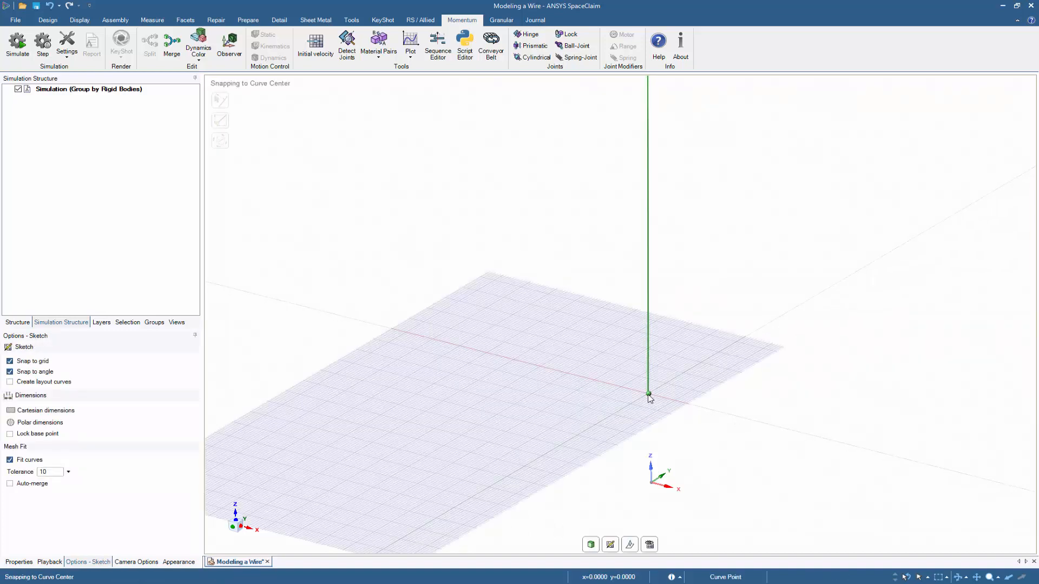
pyautogui.click(653, 399)
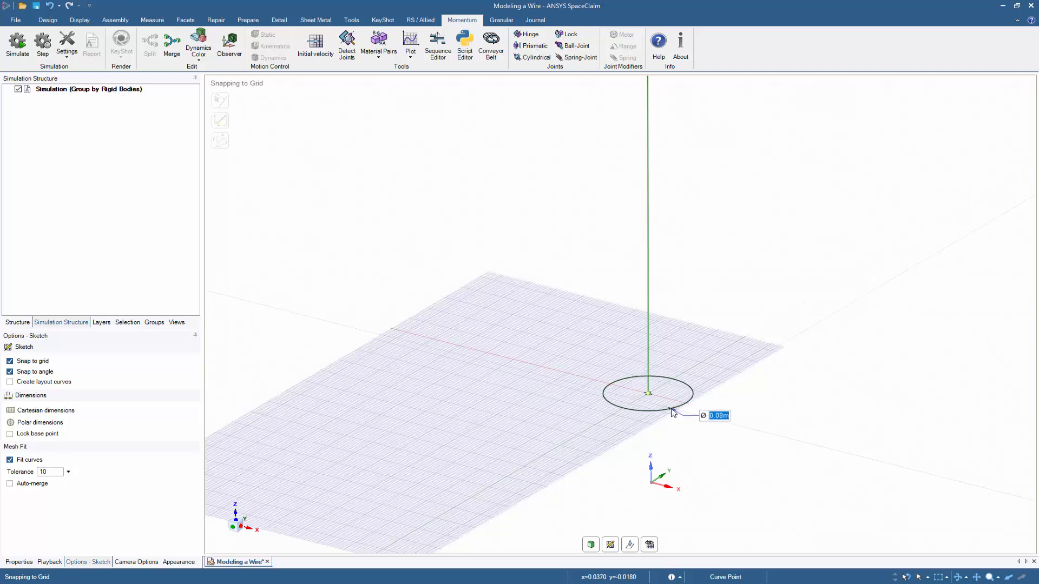
pyautogui.write('0.0')
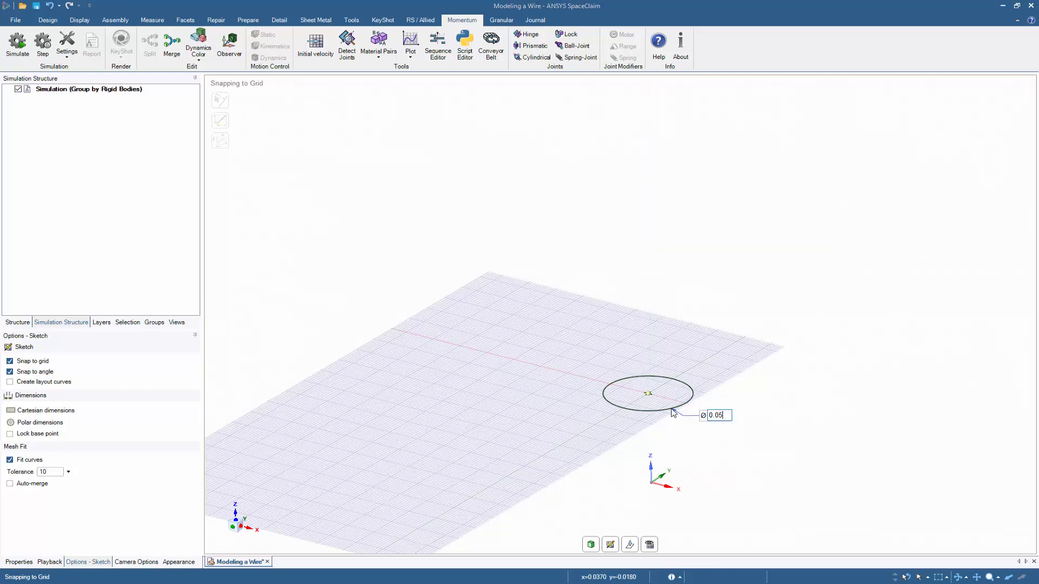
pyautogui.press('Return')
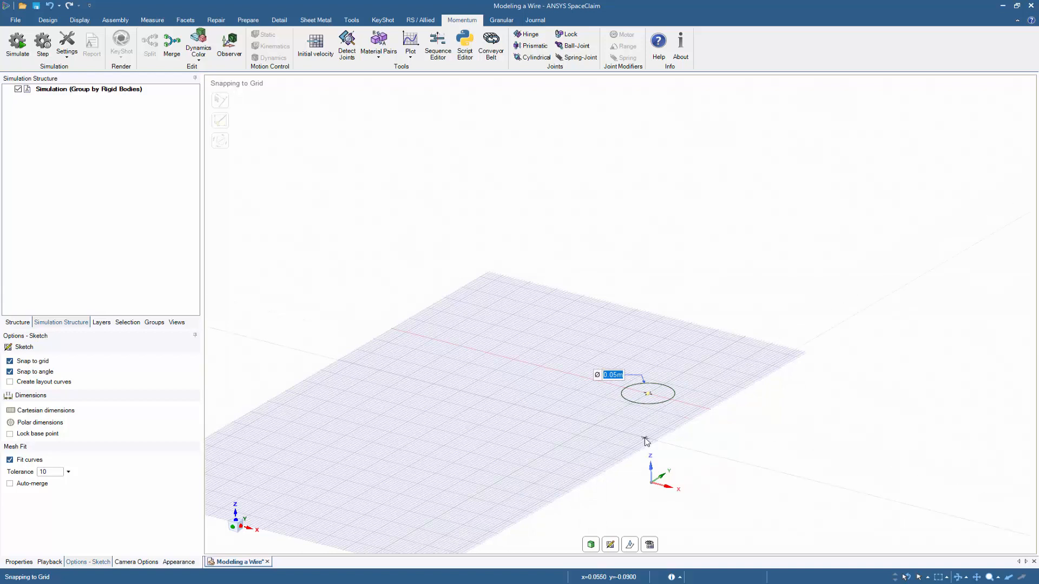
# Pull the circular face 0.05 m downward, away from the spline, to form a solid cylinder.
pyautogui.press('p')
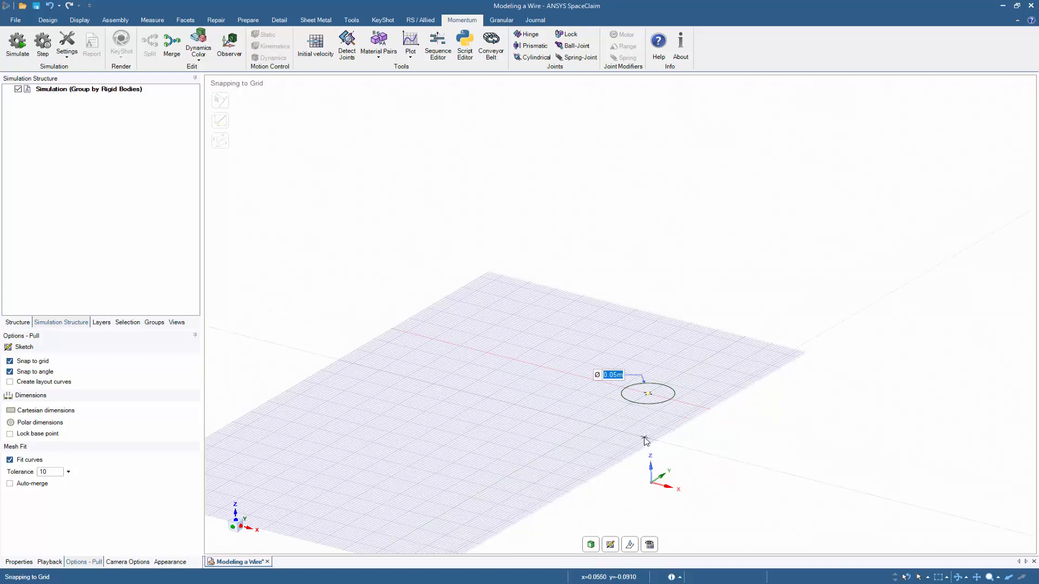
pyautogui.click(657, 399)
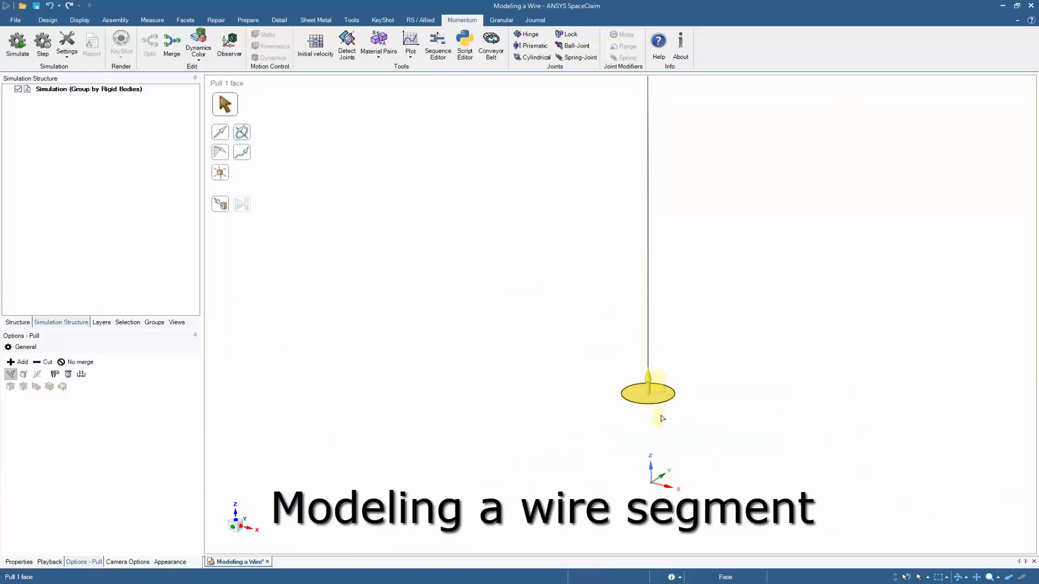
pyautogui.moveTo(663, 418); pyautogui.dragTo(666, 436)
pyautogui.write('0.05')
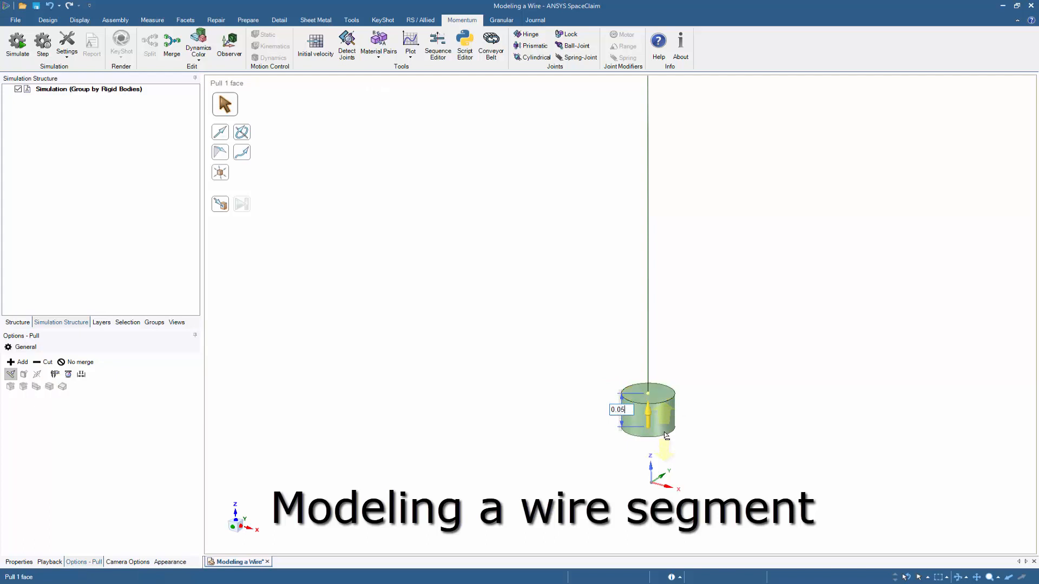
pyautogui.press('Return')
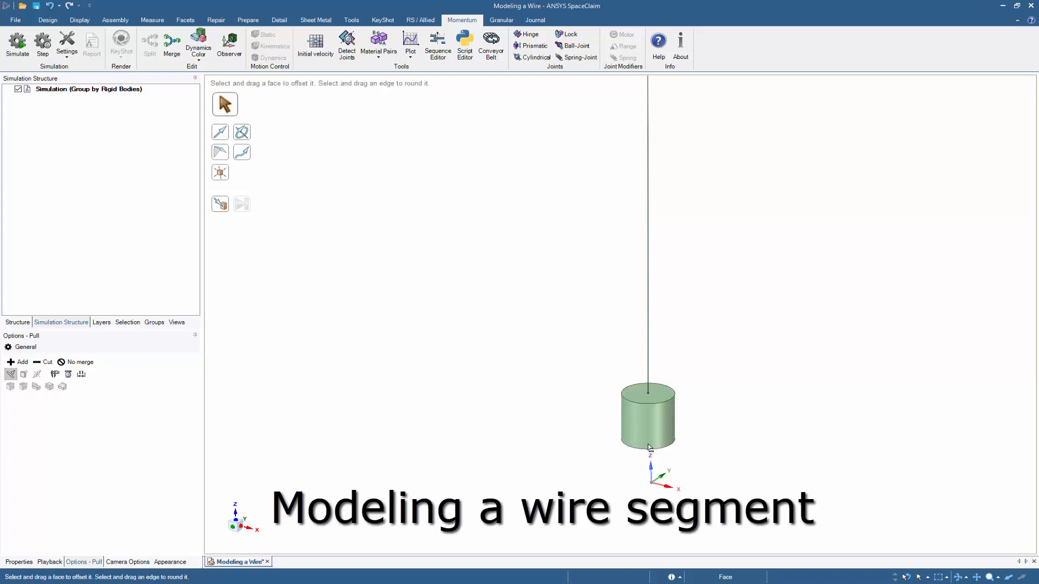
# Sketch a concentric circle of 0.045 m diameter on the cylinder's top face, centred on the spline's end point.
pyautogui.click(653, 403)
pyautogui.click(658, 400)
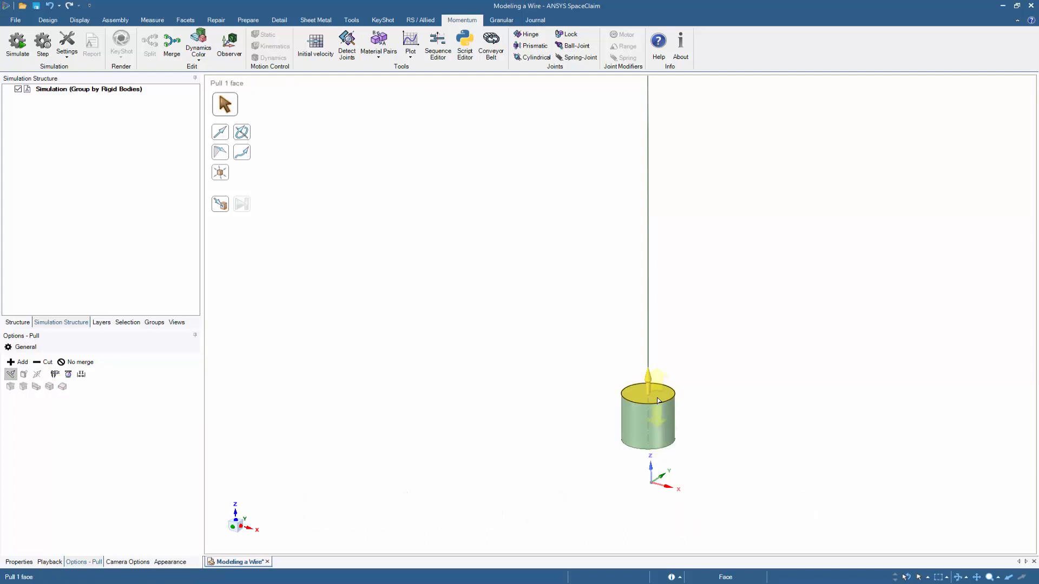
pyautogui.press('k')
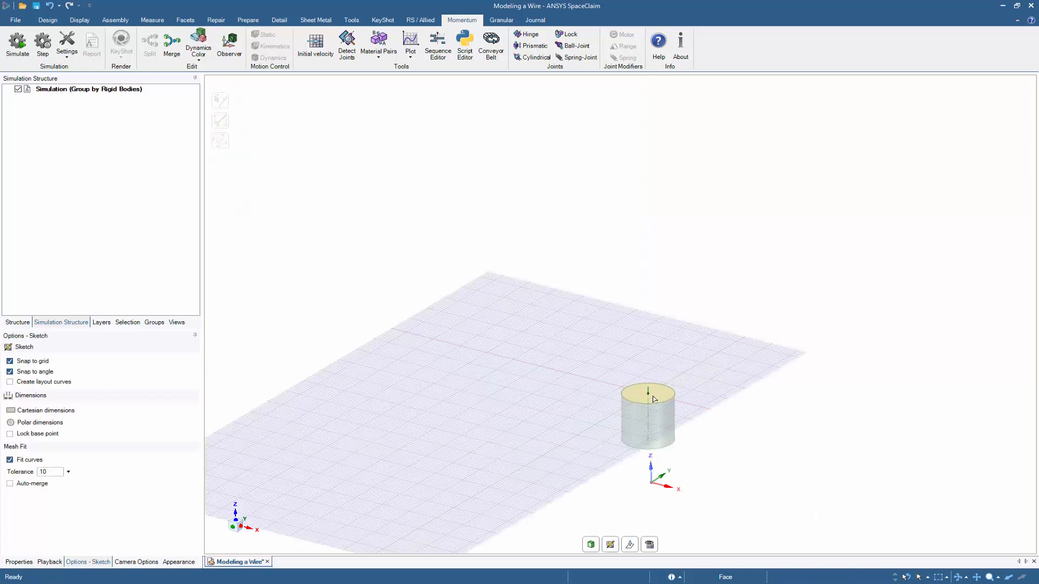
pyautogui.click(648, 394)
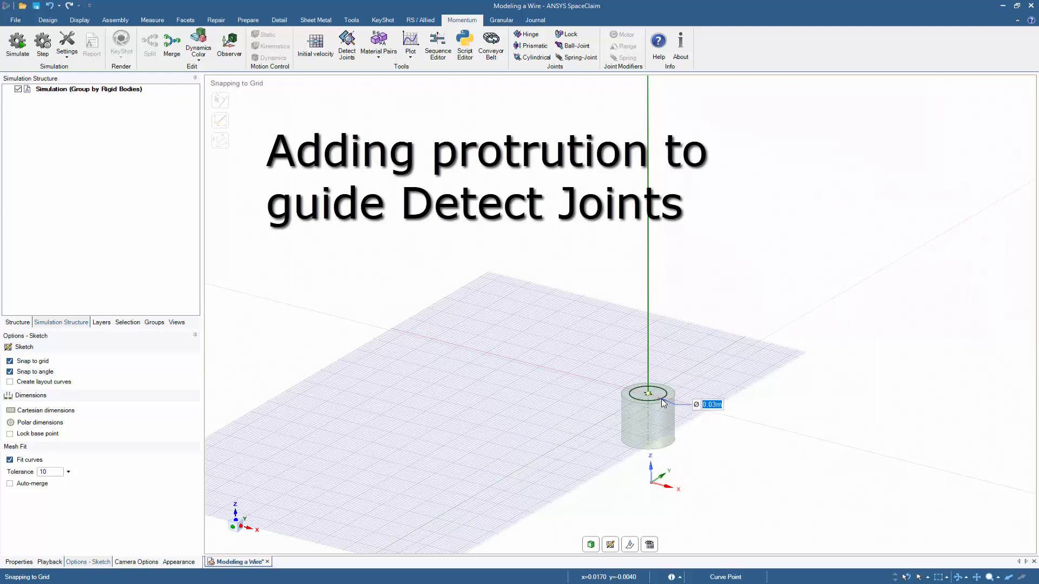
pyautogui.write('0.0')
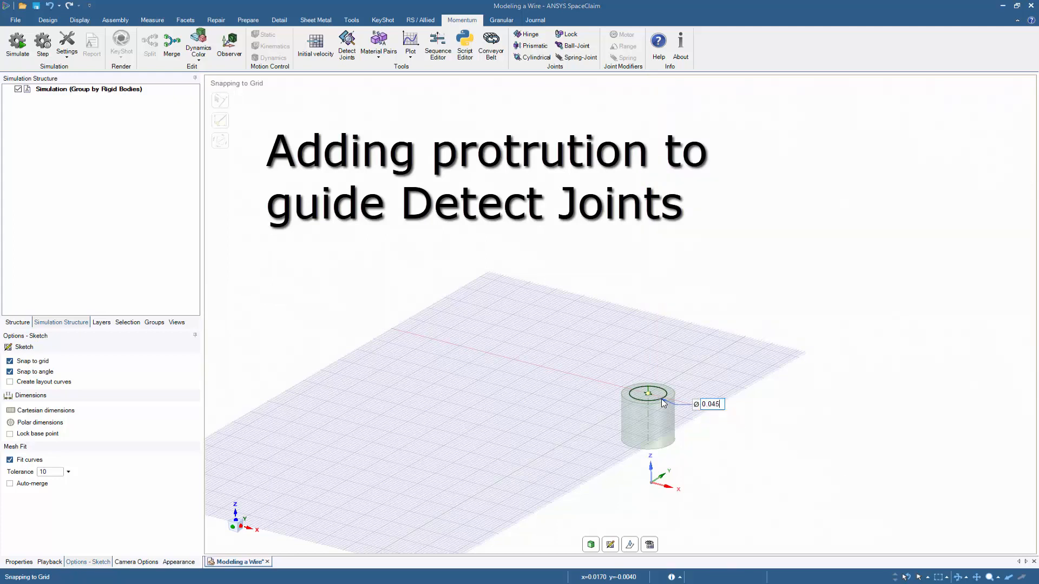
pyautogui.write('45')
pyautogui.press('Return')
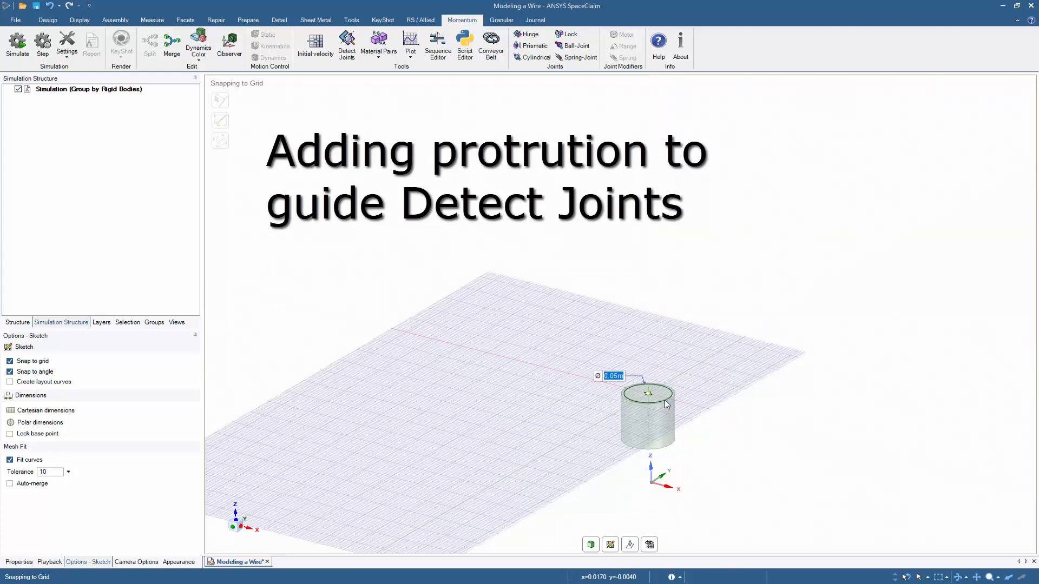
# Pull the inner circular face 0.01 m upward to form a protrusion on top of the cylinder.
pyautogui.press('p')
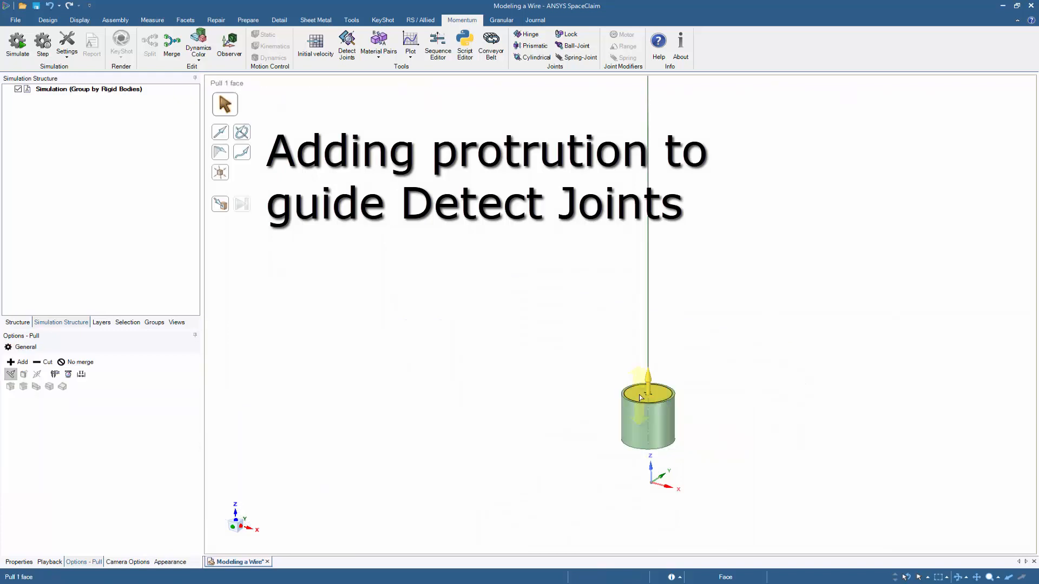
pyautogui.moveTo(639, 394); pyautogui.dragTo(638, 387)
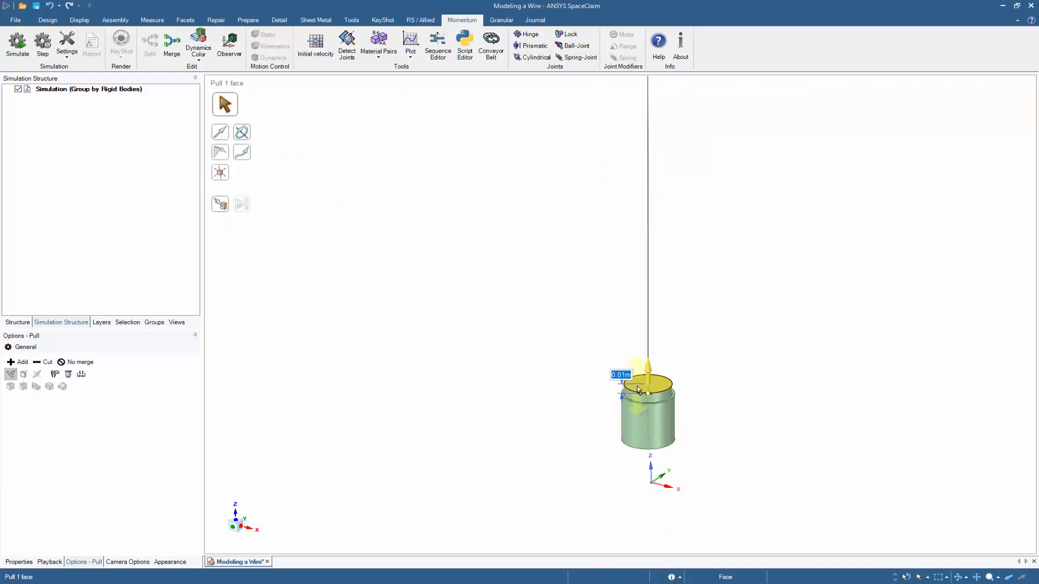
pyautogui.write('0.01')
pyautogui.press('Return')
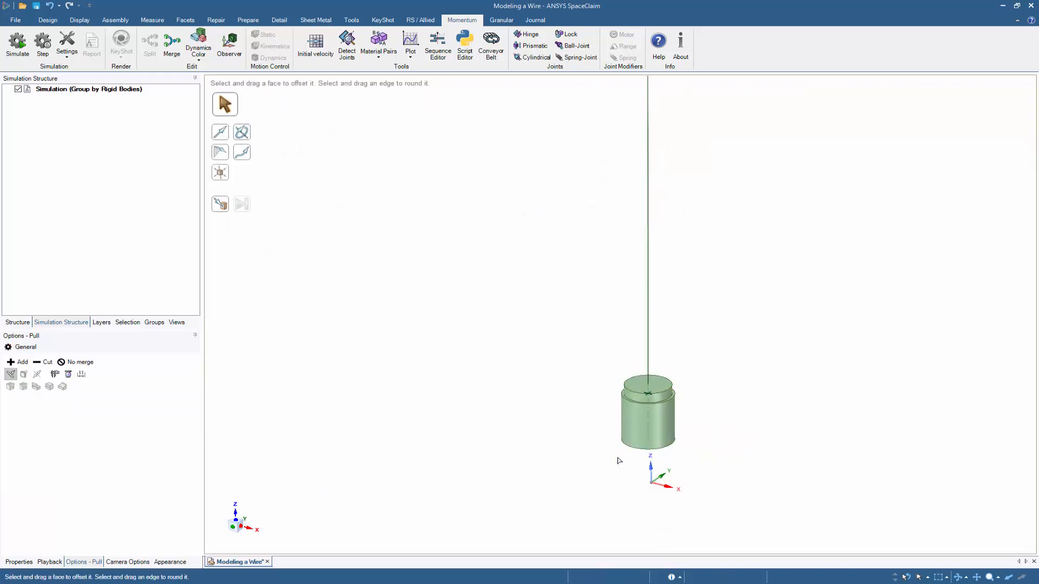
pyautogui.press('Escape')
# Create a pattern of the whole wire segment along the 3D spline using Move, with the copy about 0.08 m away.
pyautogui.click(637, 414)
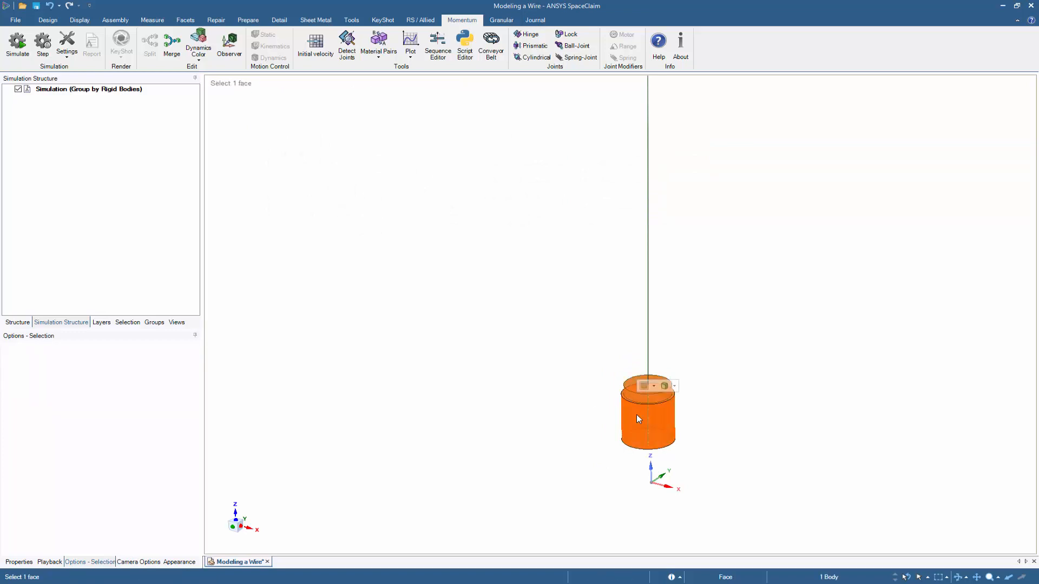
pyautogui.press('m')
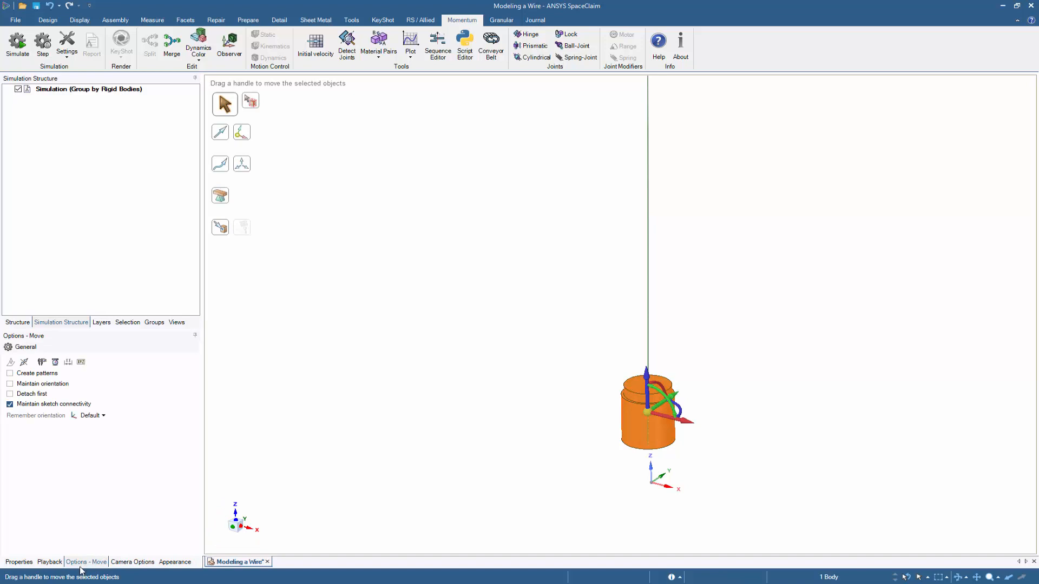
pyautogui.click(11, 374)
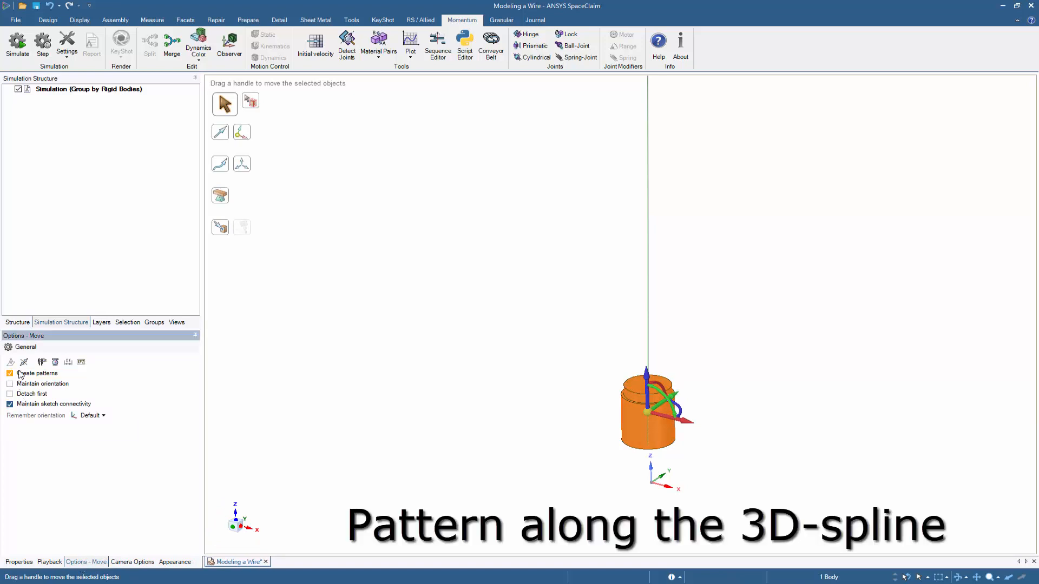
pyautogui.click(224, 167)
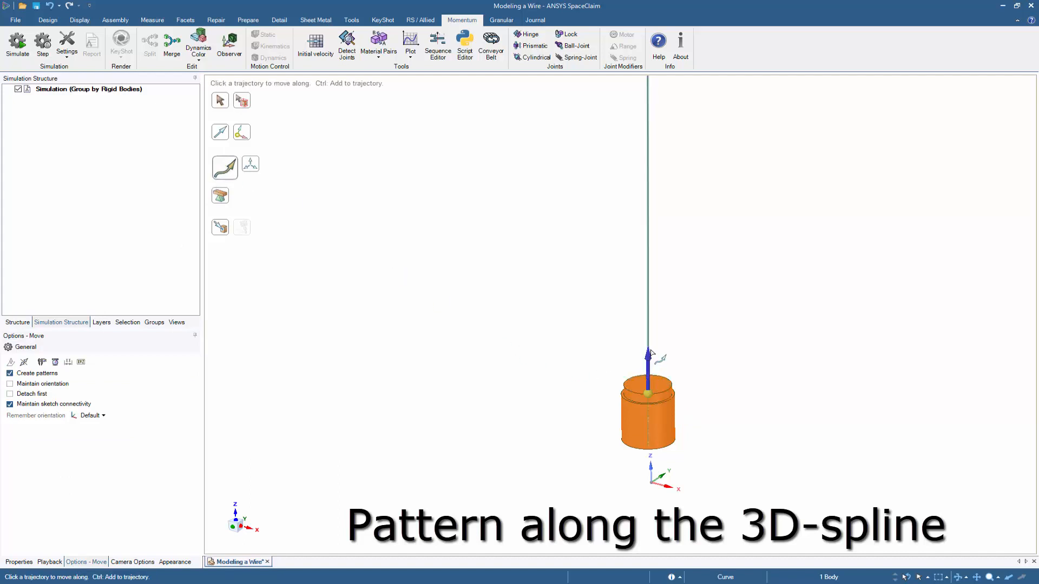
pyautogui.keyDown('ctrl'); pyautogui.moveTo(648, 358); pyautogui.dragTo(654, 285); pyautogui.keyUp('ctrl')
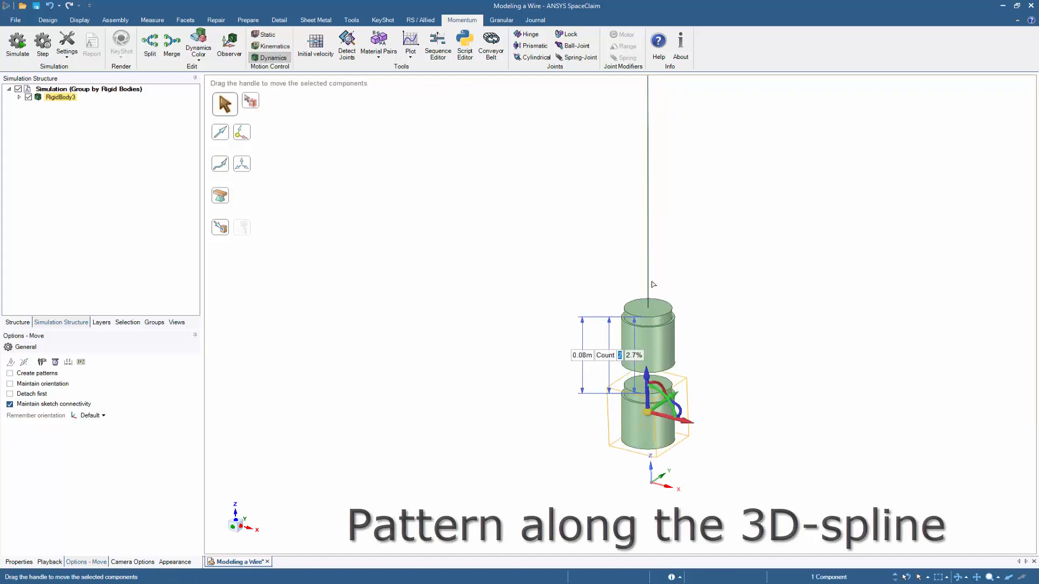
# Set the wire segment pattern to a count of 61 over a length of 3 m along the spline.
pyautogui.write('61')
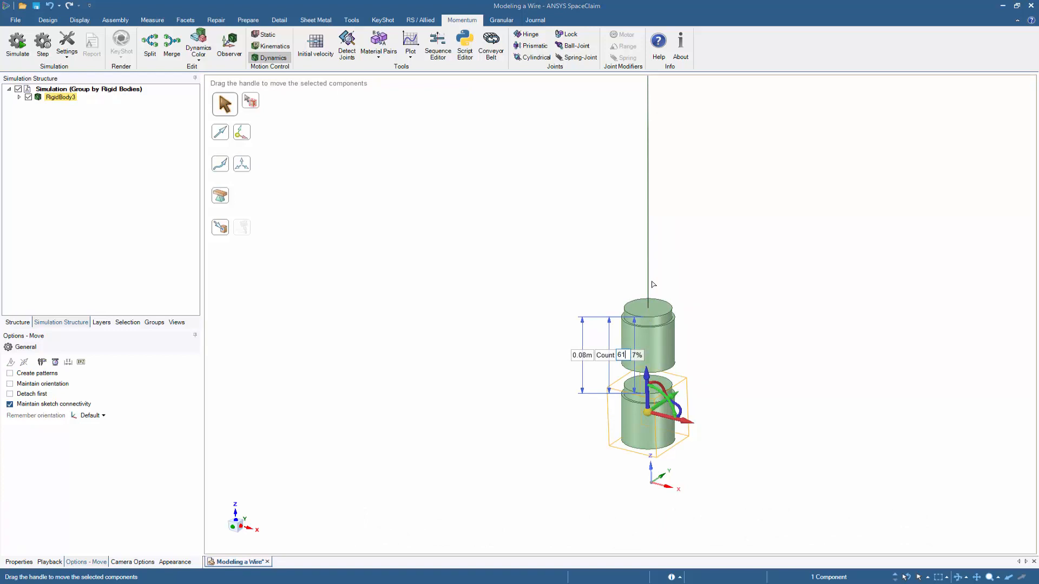
pyautogui.press('Return')
pyautogui.click(580, 355)
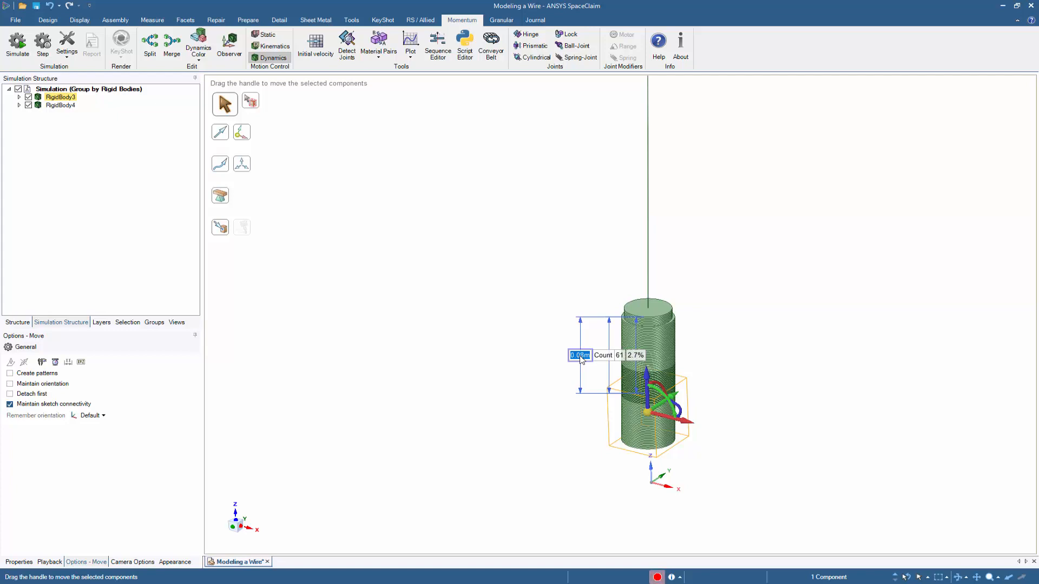
pyautogui.write('3')
pyautogui.press('Return')
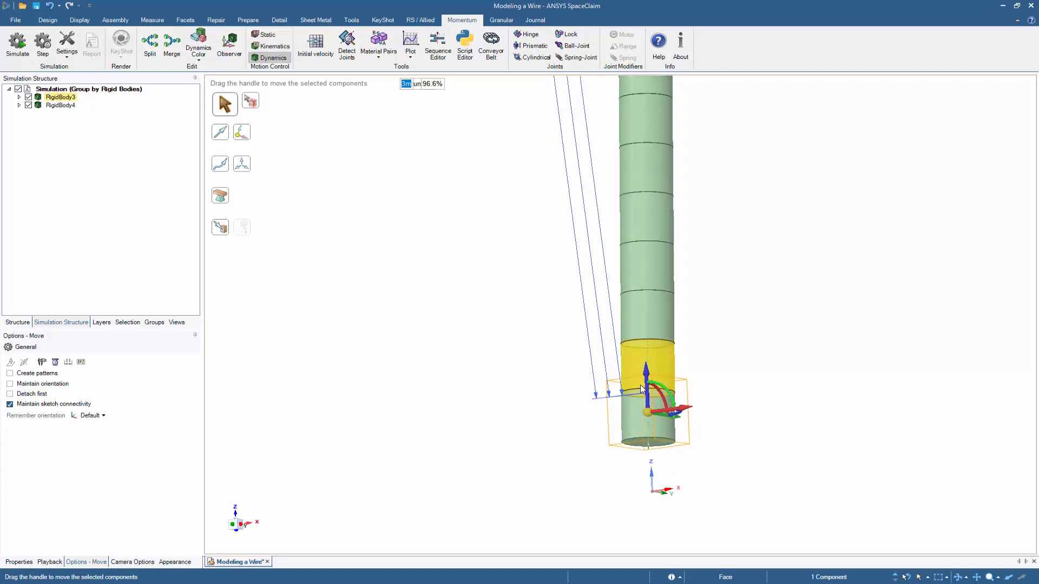
pyautogui.keyDown('ctrl'); pyautogui.moveTo(656, 377); pyautogui.dragTo(699, 319, button='middle'); pyautogui.keyUp('ctrl')
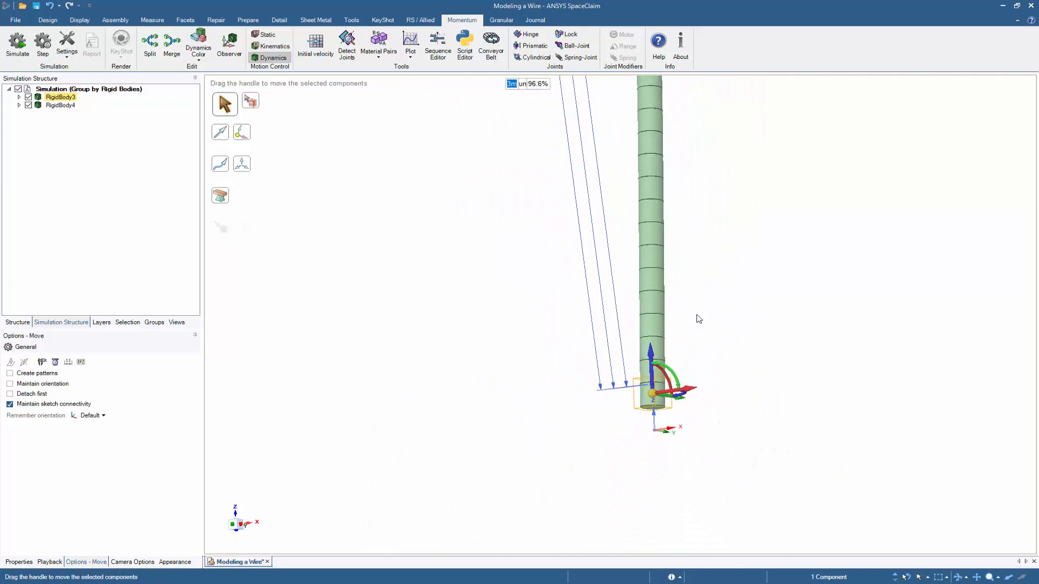
pyautogui.press('h')
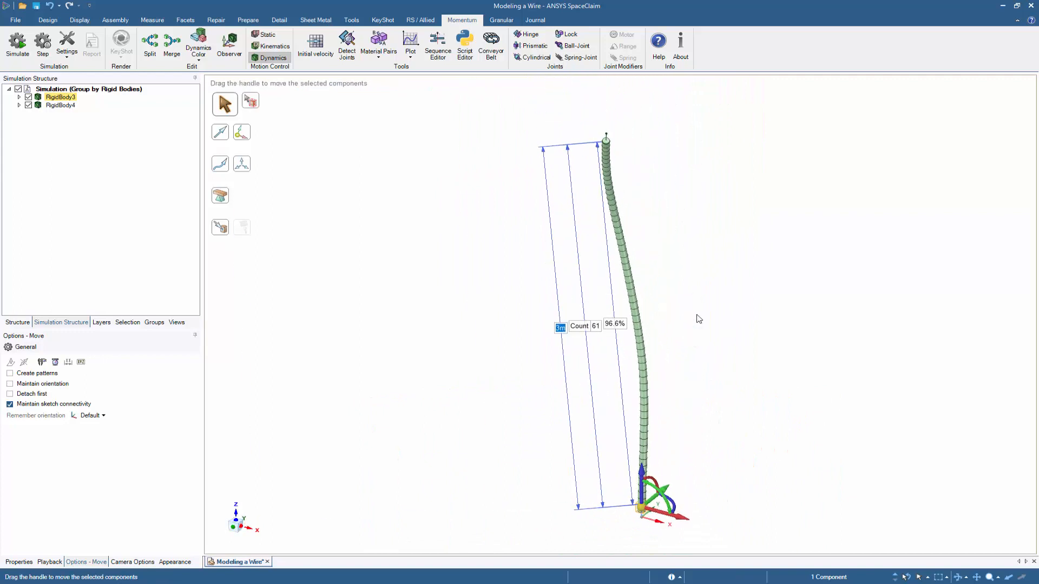
pyautogui.press('Escape')
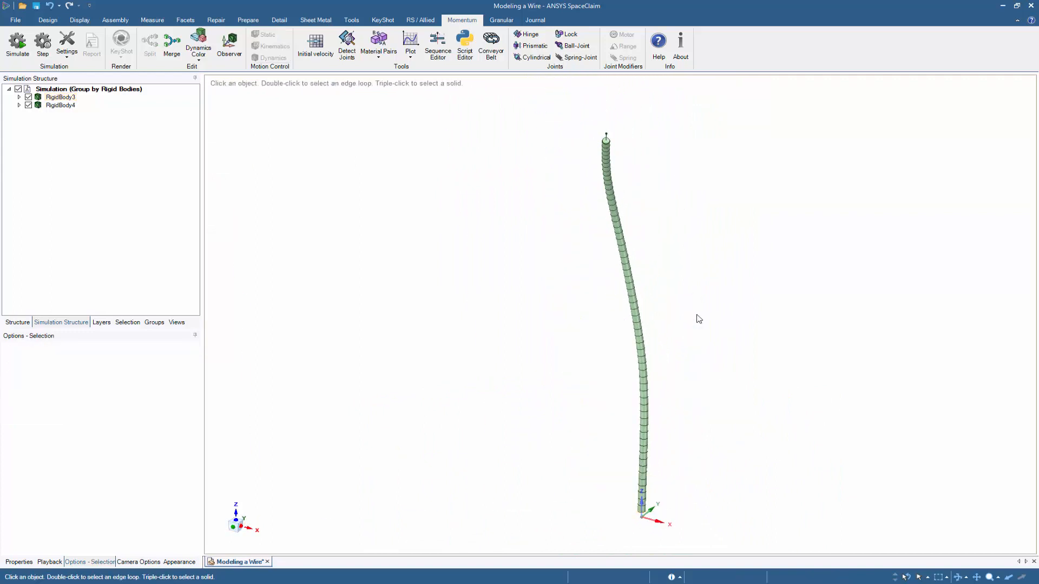
# Split RigidBody4 and the first RigidBody3 so that every wire segment is an independent rigid body.
pyautogui.click(65, 106)
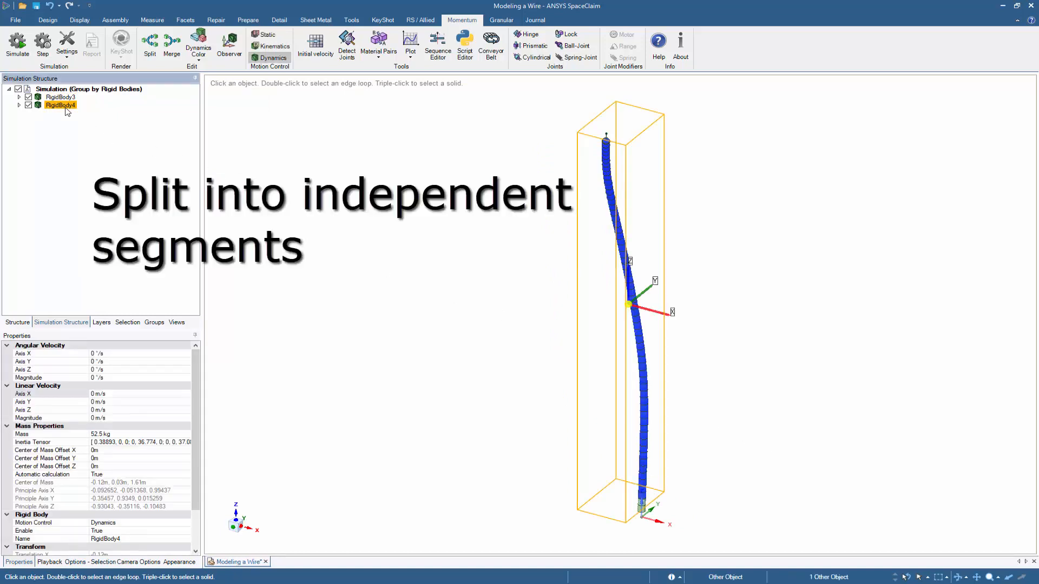
pyautogui.click(151, 45)
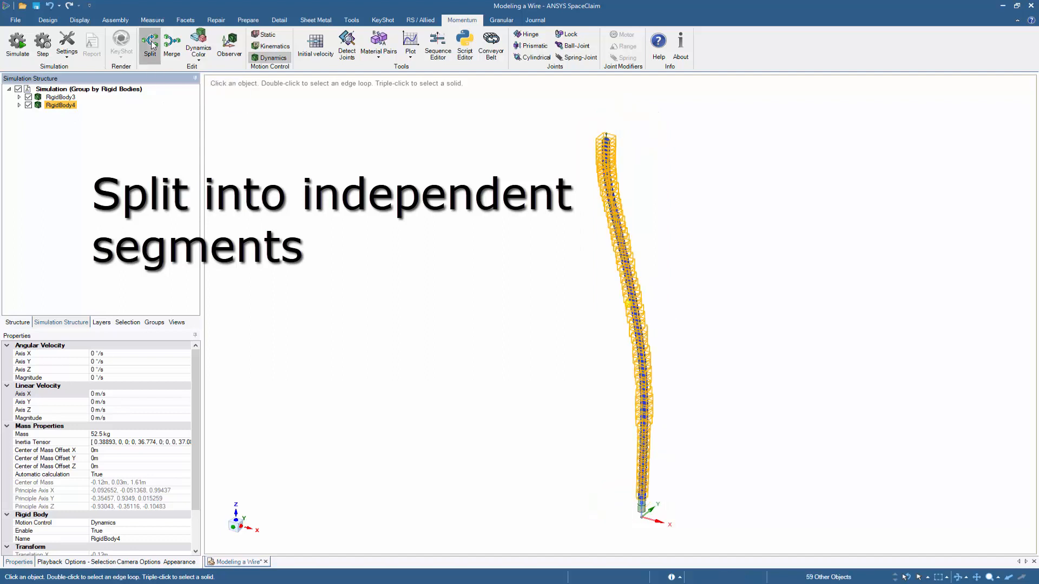
pyautogui.click(65, 97)
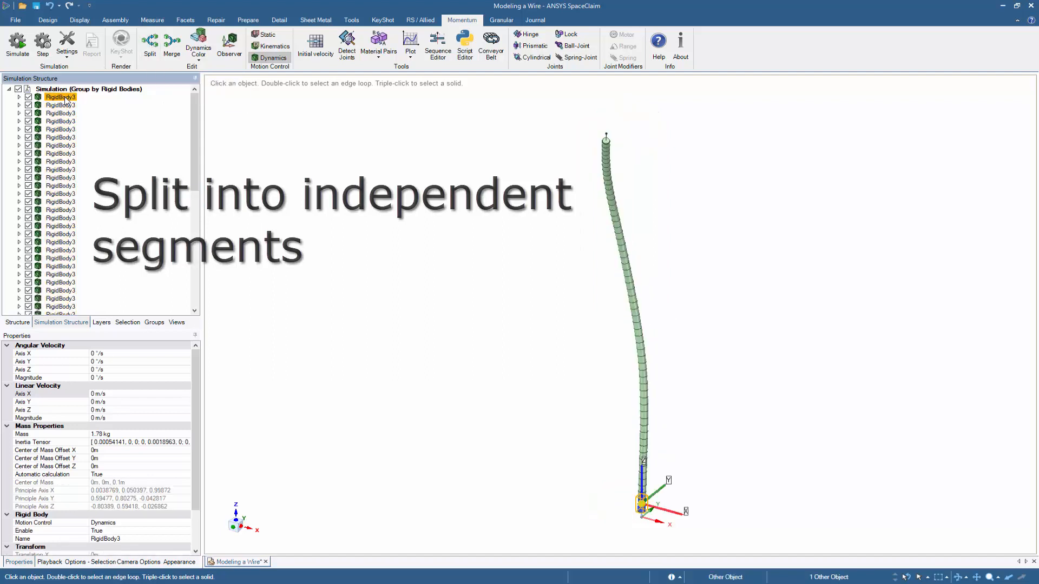
pyautogui.click(151, 47)
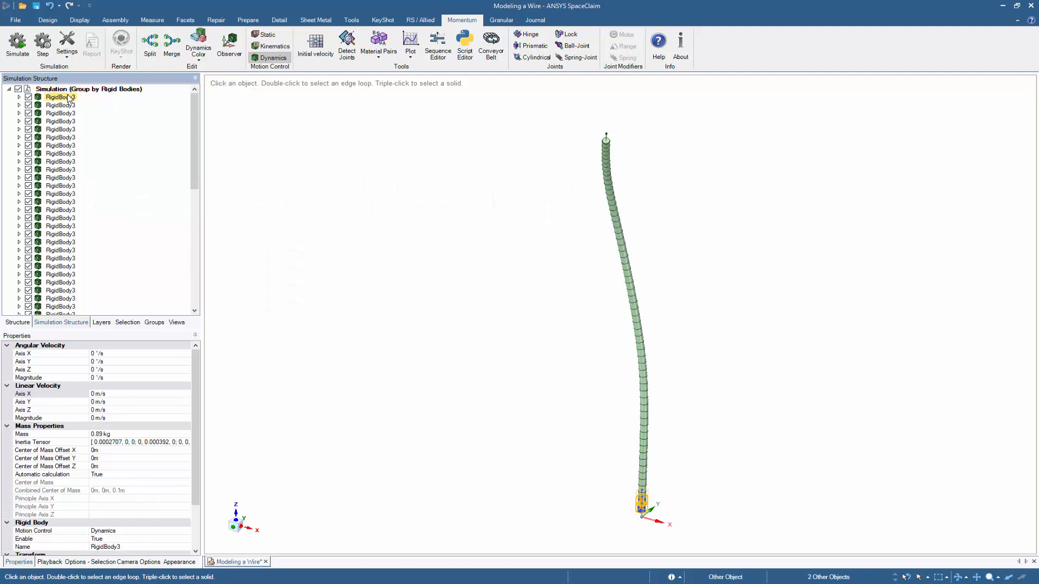
# Add all the RigidBody3 wire segments to a new group named Wire and collapse the group.
pyautogui.scroll(-10, 67, 99)
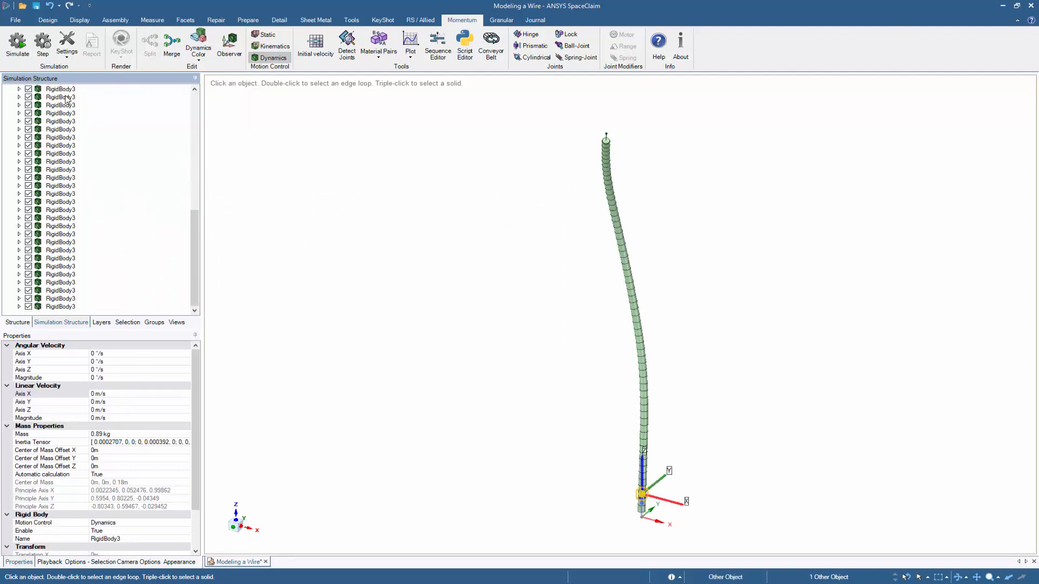
pyautogui.keyDown('shift'); pyautogui.click(54, 307); pyautogui.keyUp('shift')
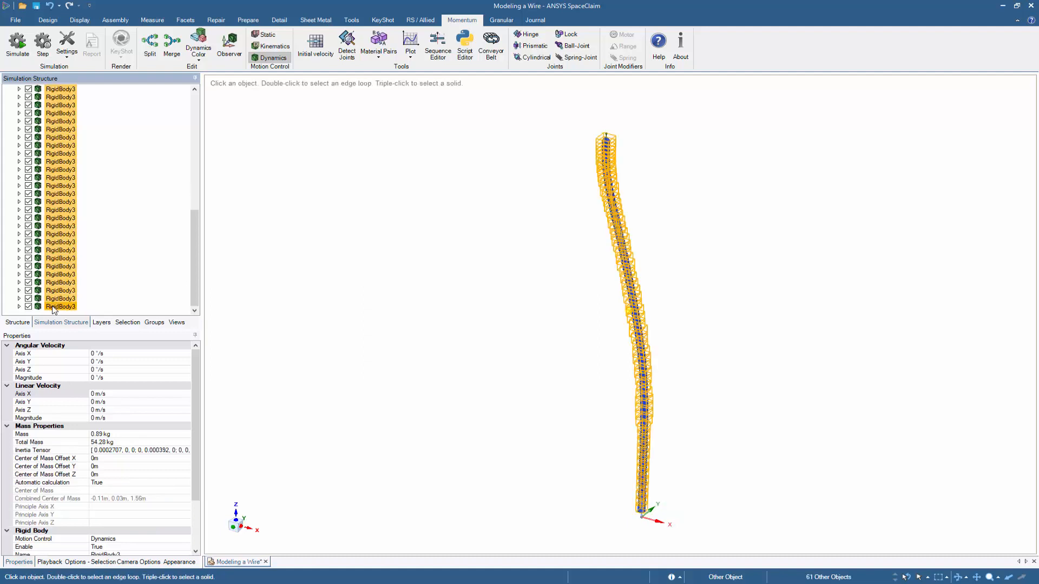
pyautogui.rightClick(54, 309)
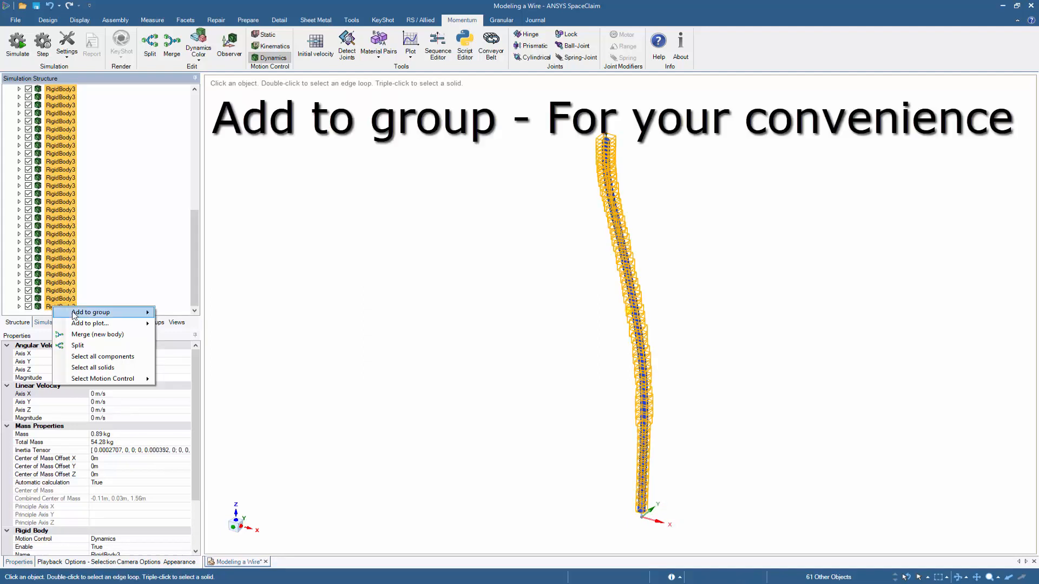
pyautogui.moveTo(128, 317)
pyautogui.click(190, 313)
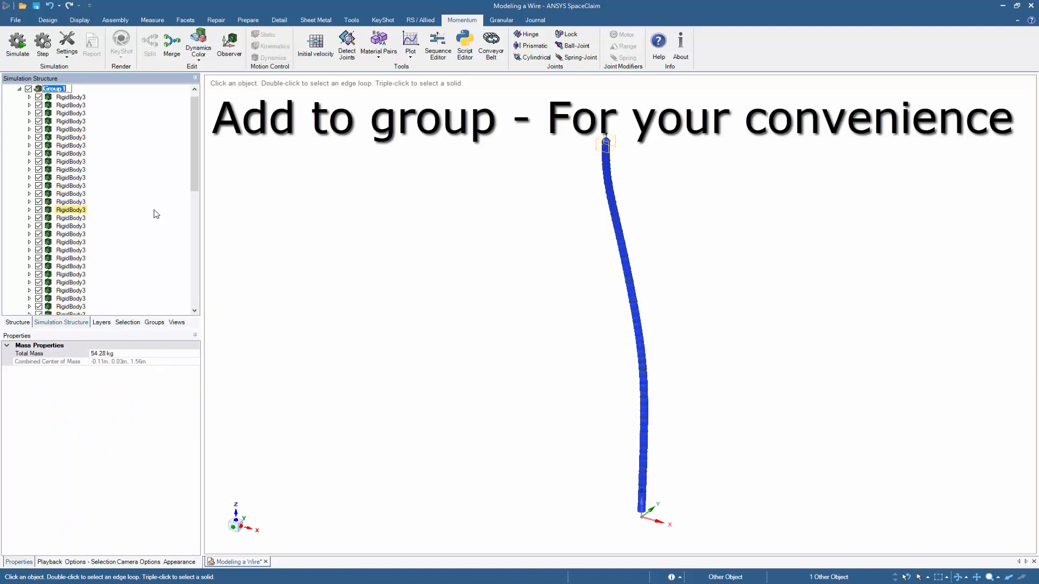
pyautogui.write('Wire')
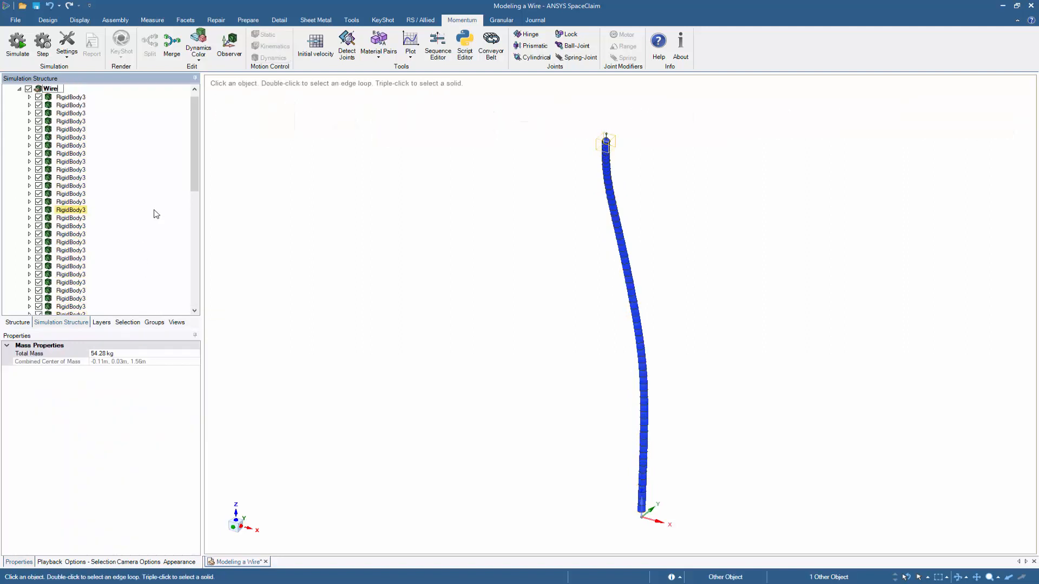
pyautogui.press('Return')
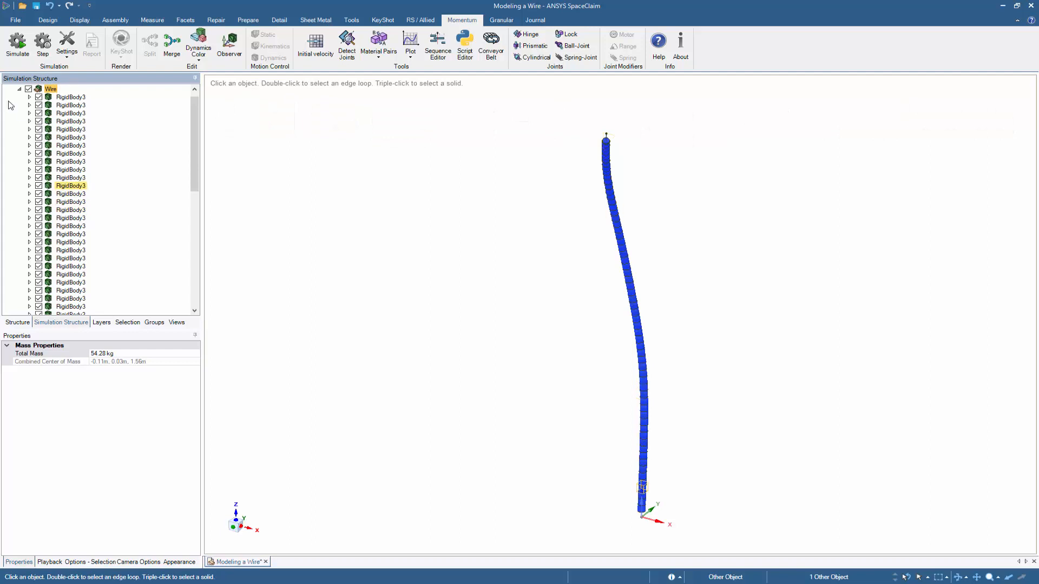
pyautogui.click(19, 89)
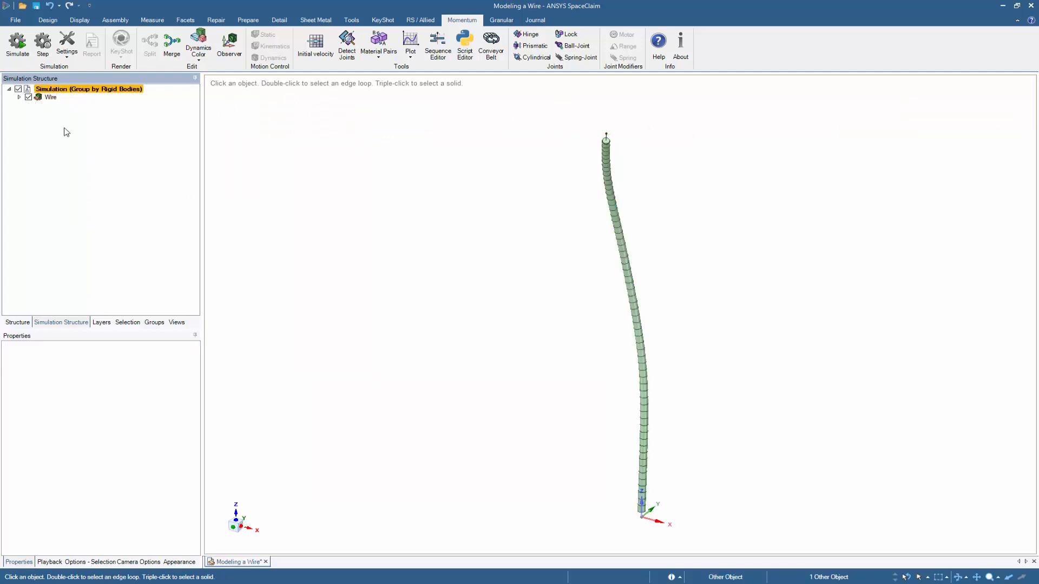
pyautogui.click(408, 295)
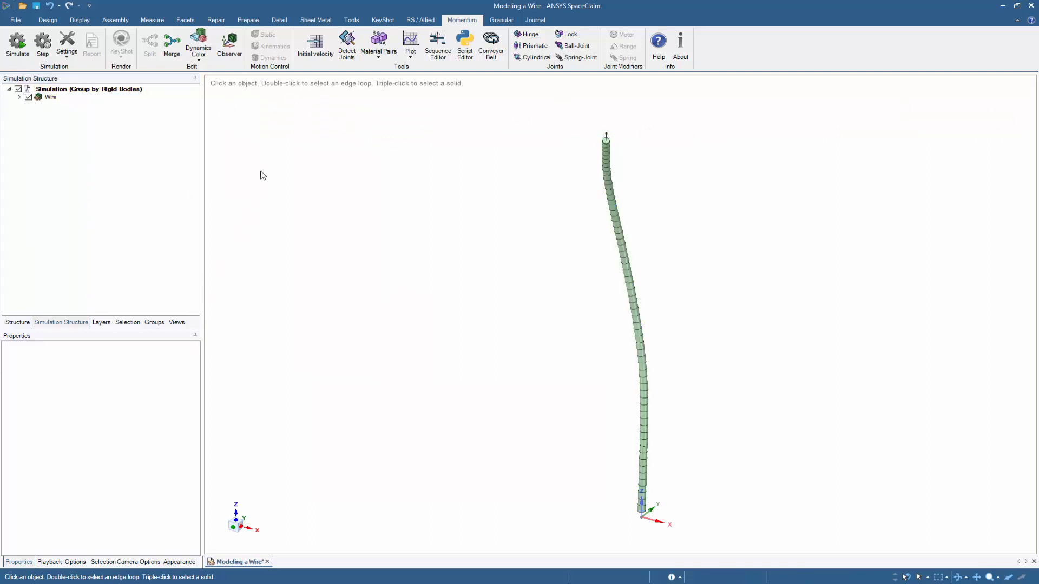
# Detect the potential joints between the wire segments and place Lock joints on all of them.
pyautogui.click(345, 42)
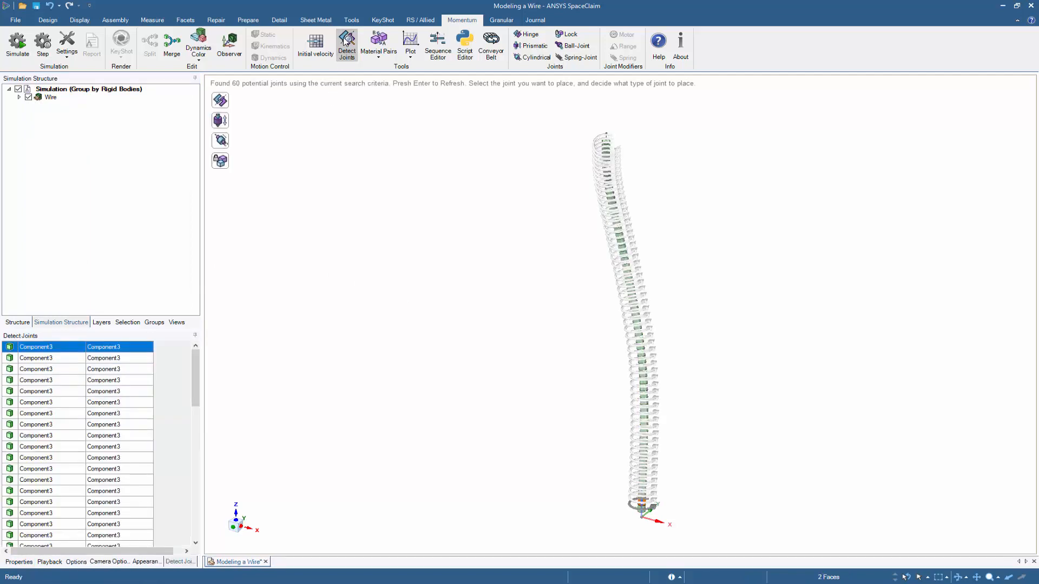
pyautogui.click(63, 350)
pyautogui.hotkey('ctrl', 'a')
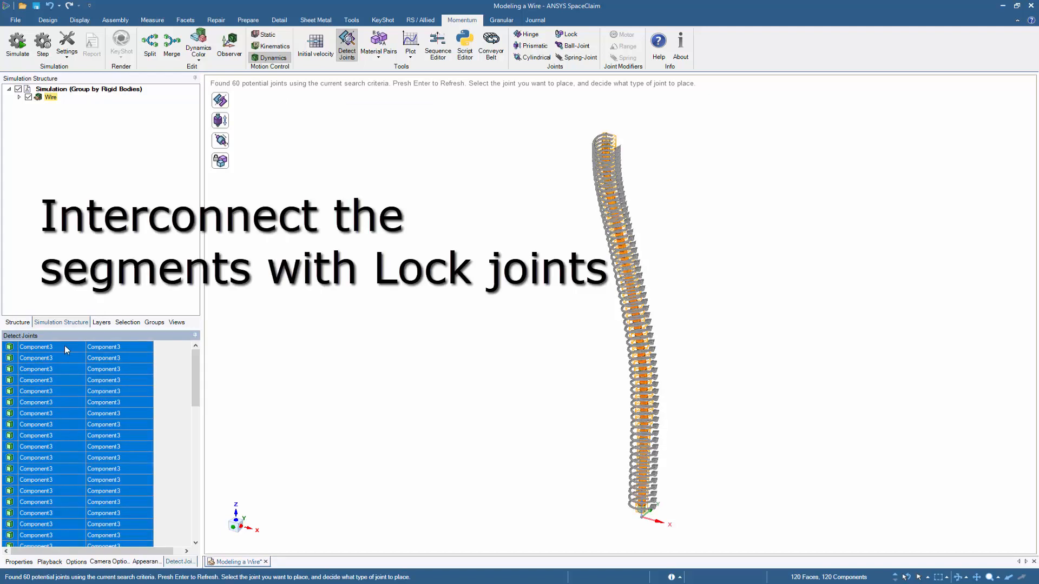
pyautogui.click(219, 164)
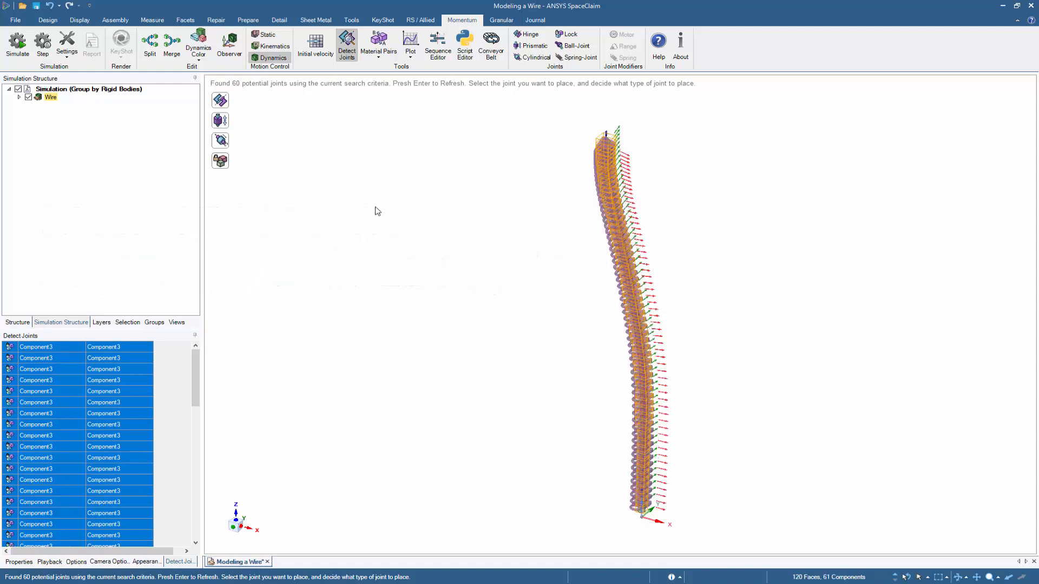
pyautogui.click(531, 248)
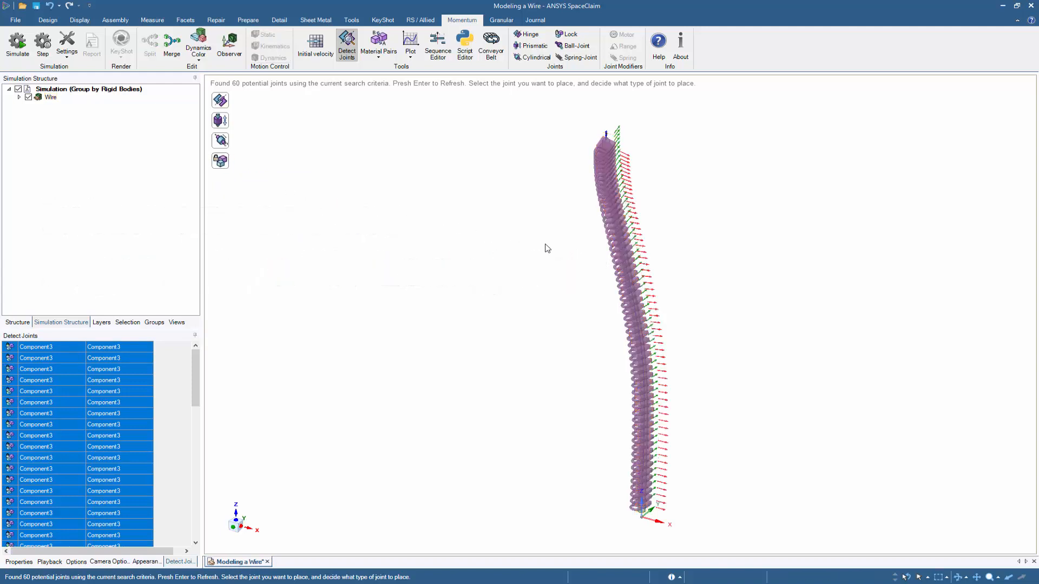
pyautogui.moveTo(544, 248); pyautogui.dragTo(493, 248, button='middle')
pyautogui.press('Escape')
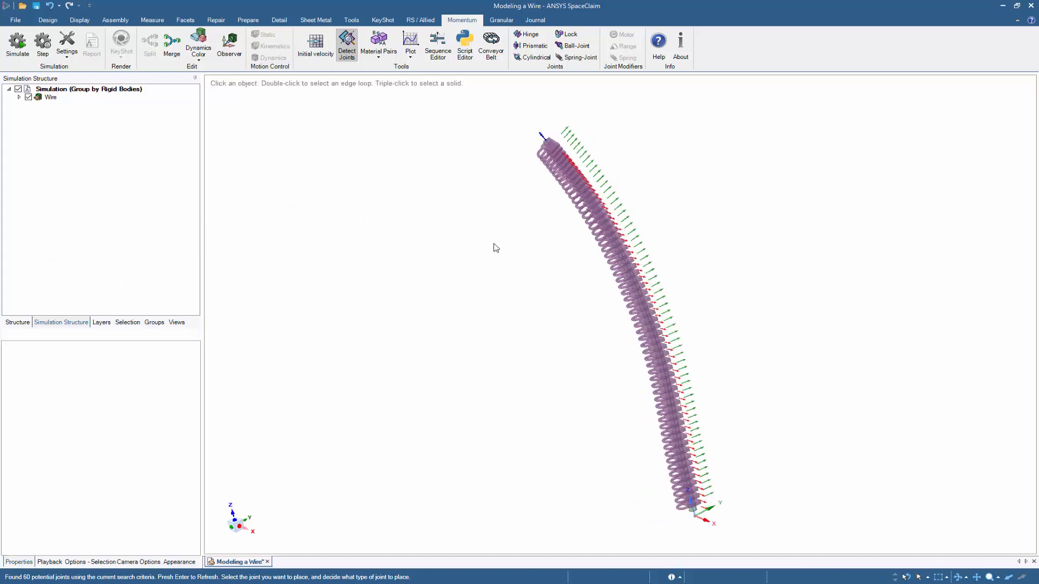
# Attach the wire's top end segment to world with a ball joint on its protruding cylindrical face.
pyautogui.click(545, 146)
pyautogui.keyDown('ctrl'); pyautogui.moveTo(544, 152); pyautogui.dragTo(533, 324, button='middle'); pyautogui.keyUp('ctrl')
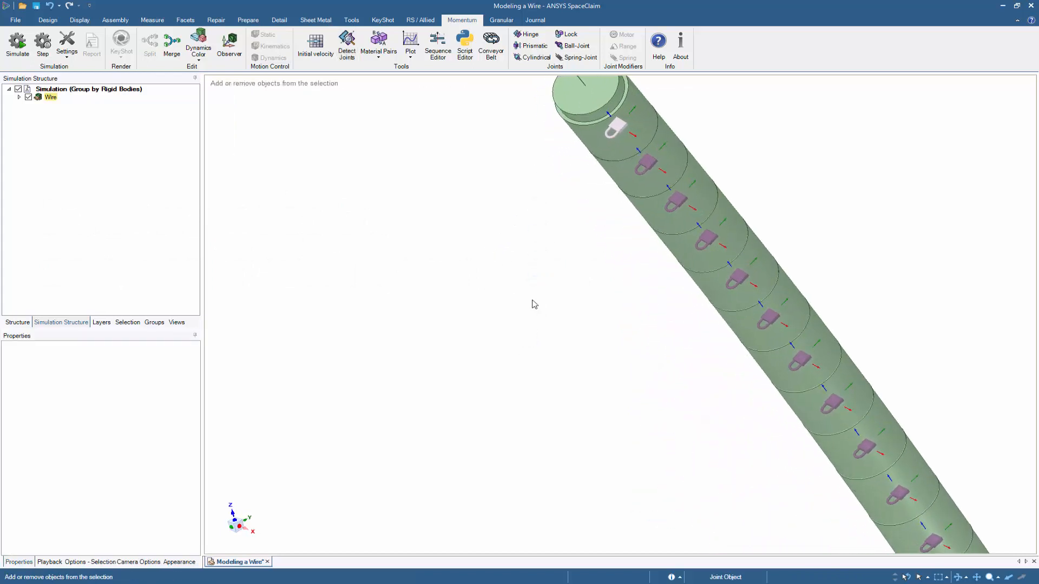
pyautogui.keyDown('shift'); pyautogui.moveTo(528, 257); pyautogui.dragTo(501, 394, button='middle'); pyautogui.keyUp('shift')
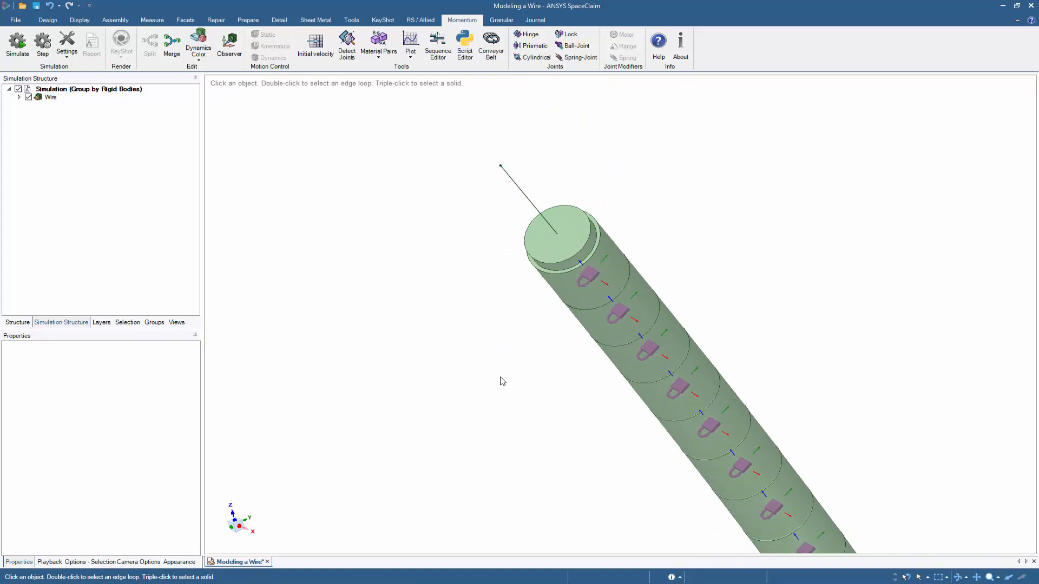
pyautogui.click(575, 46)
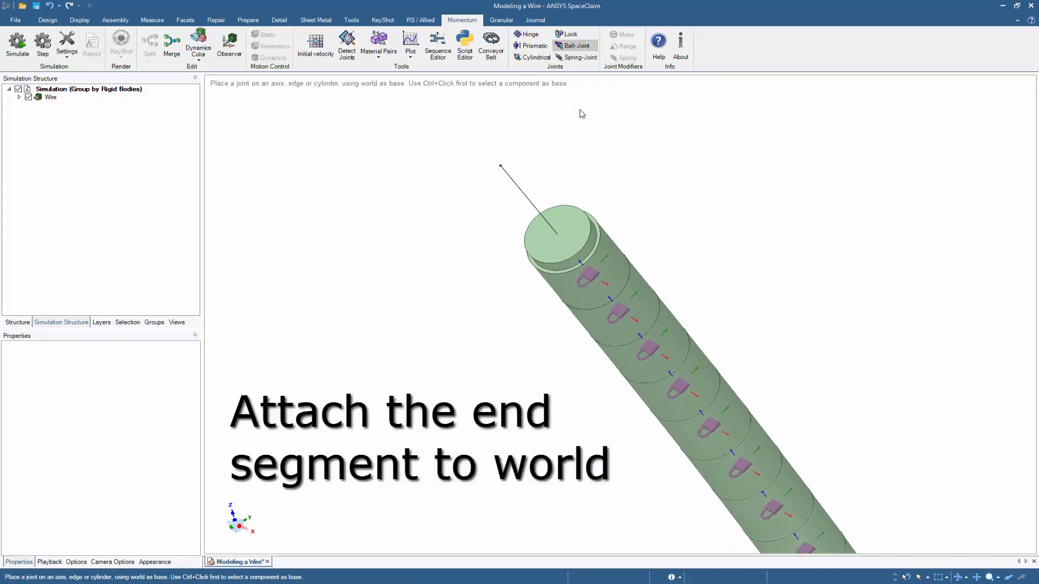
pyautogui.click(593, 238)
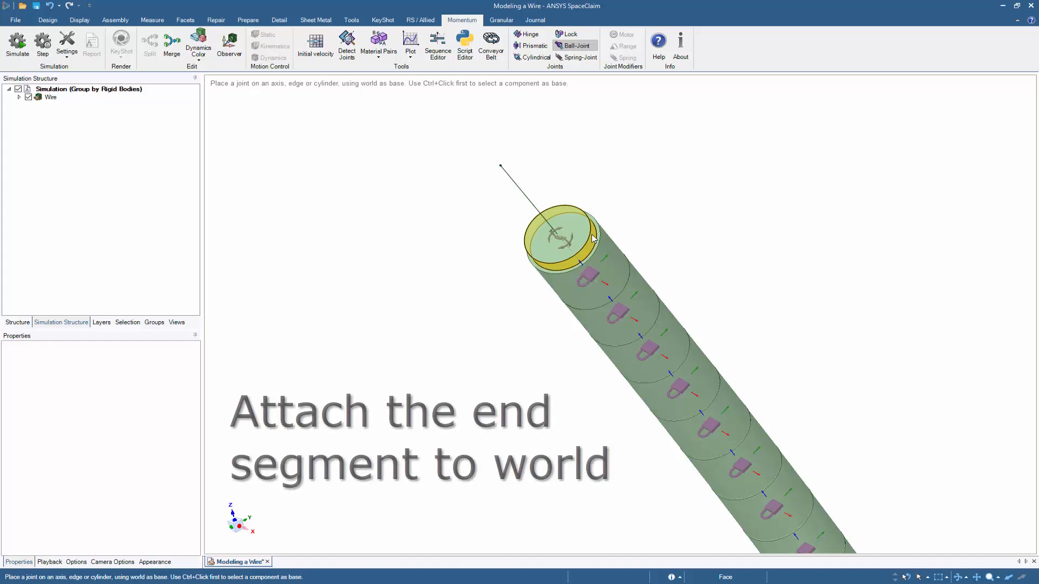
pyautogui.press('Home')
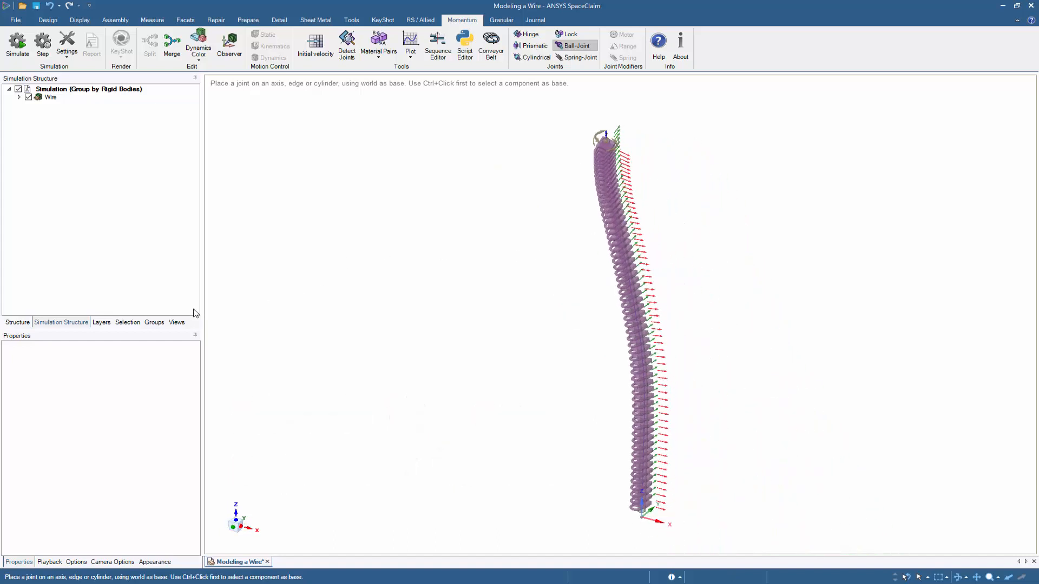
pyautogui.press('Escape')
# Run the simulation of the hanging wire with its Lock joints and the ball joint.
pyautogui.press('ctrl')
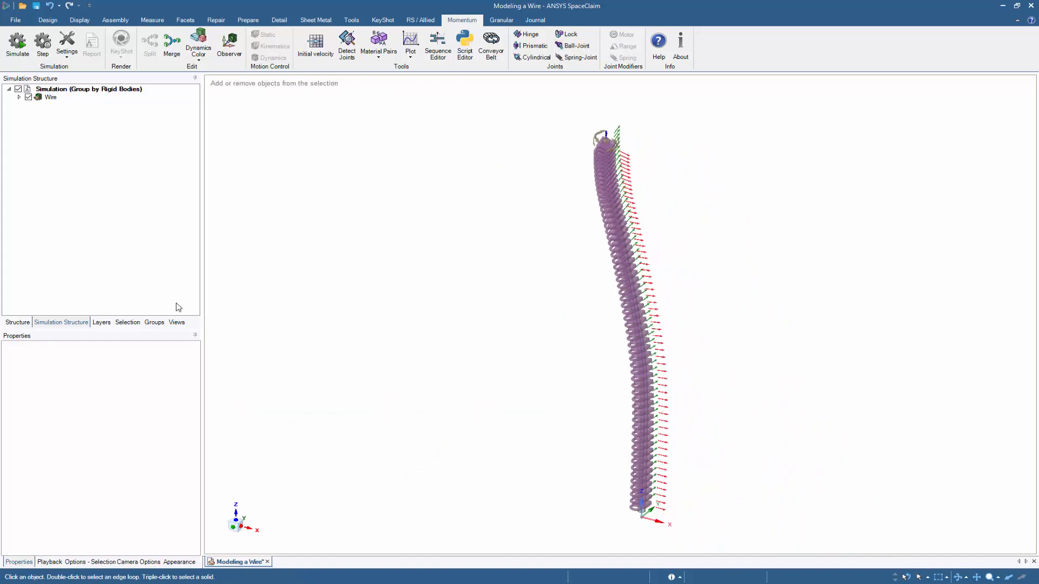
pyautogui.hotkey('ctrl', 'space')
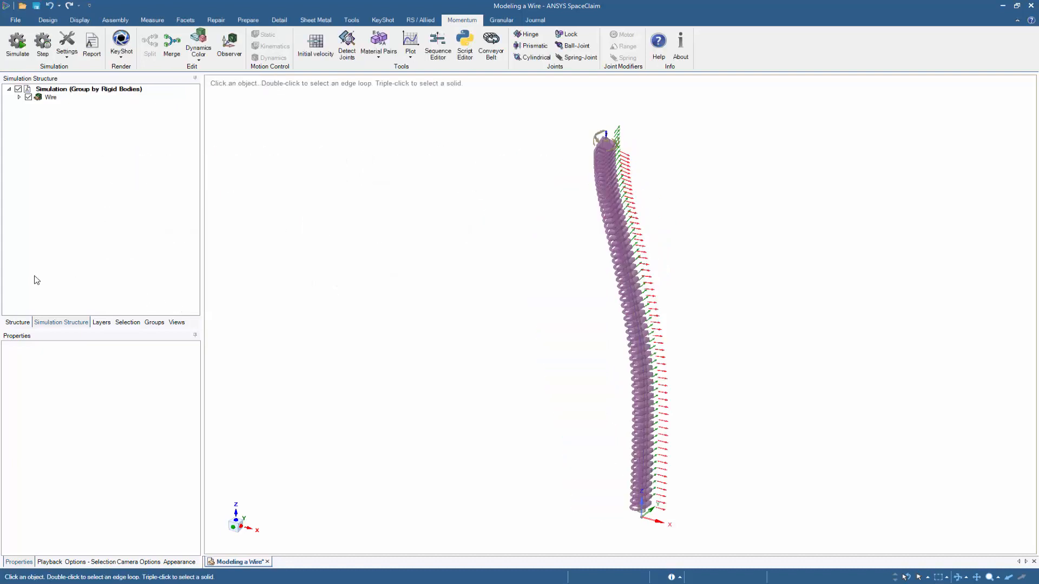
# Set the Rotation X and Rotation Y elasticity of joints Lock3 through Lock62 to 1 Nm/°.
pyautogui.click(14, 323)
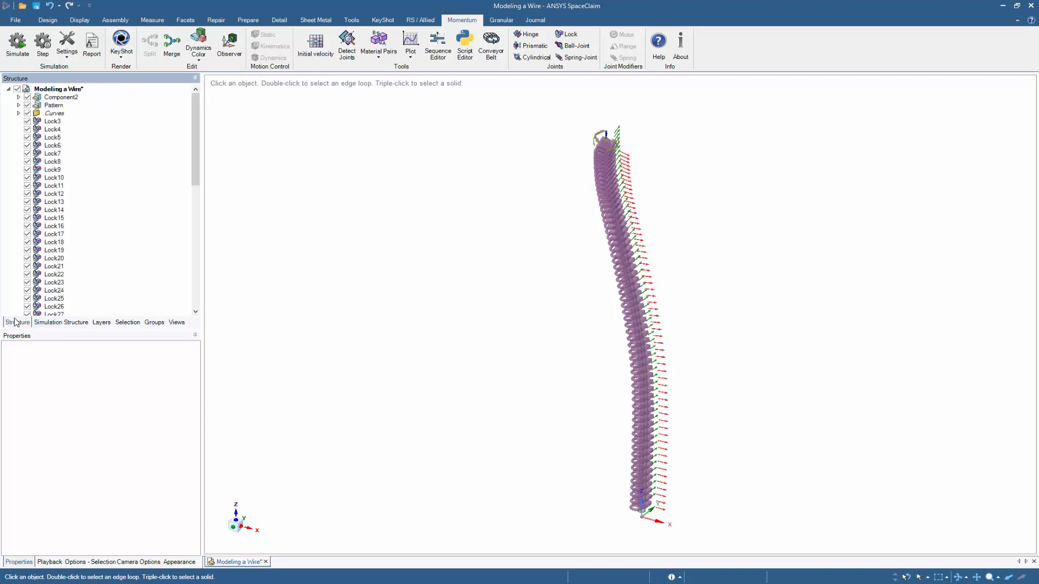
pyautogui.click(52, 121)
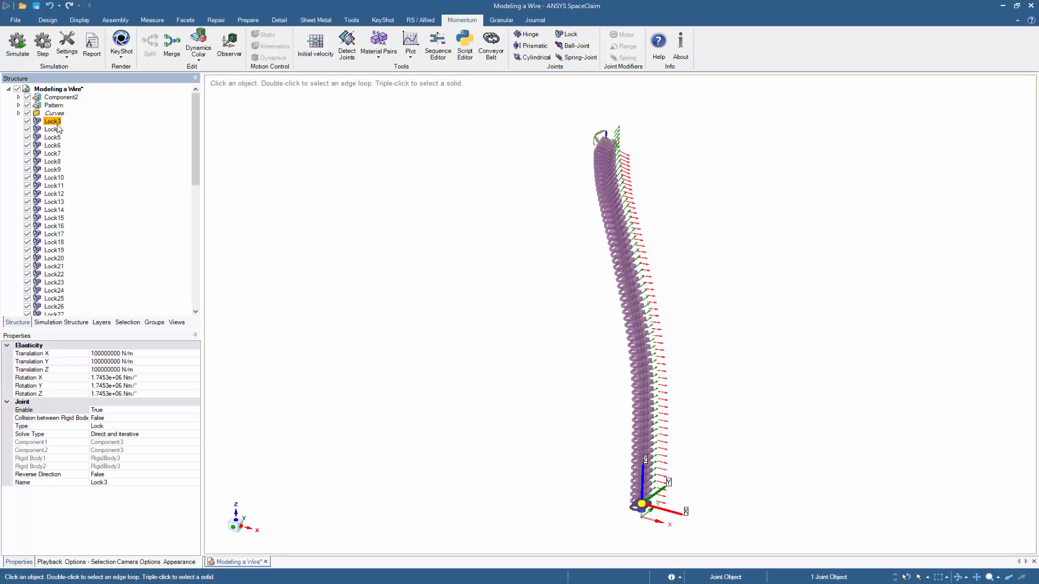
pyautogui.moveTo(194, 166); pyautogui.dragTo(195, 289)
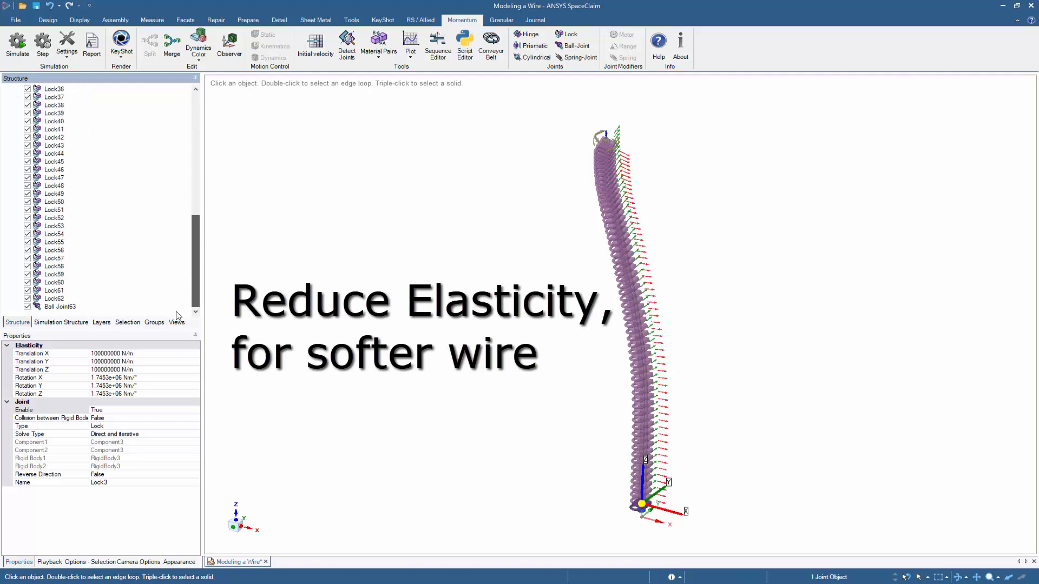
pyautogui.keyDown('shift'); pyautogui.click(54, 299); pyautogui.keyUp('shift')
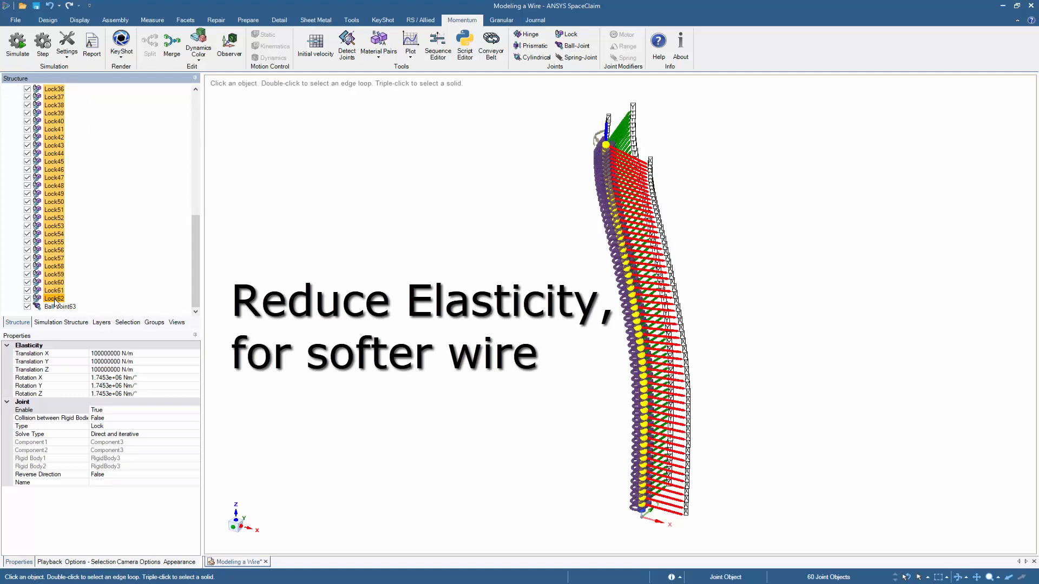
pyautogui.click(98, 377)
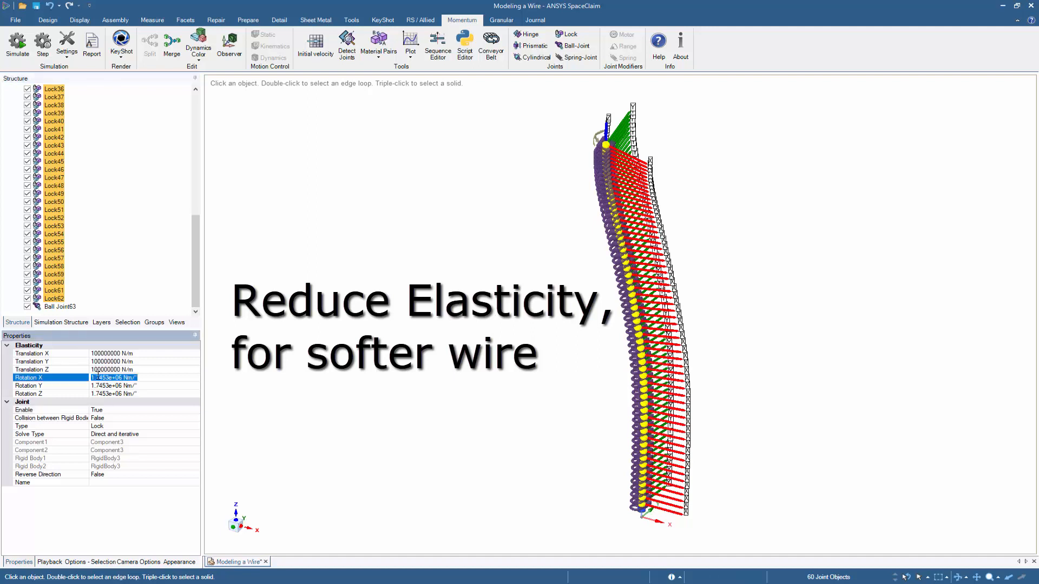
pyautogui.write('1')
pyautogui.press('Return')
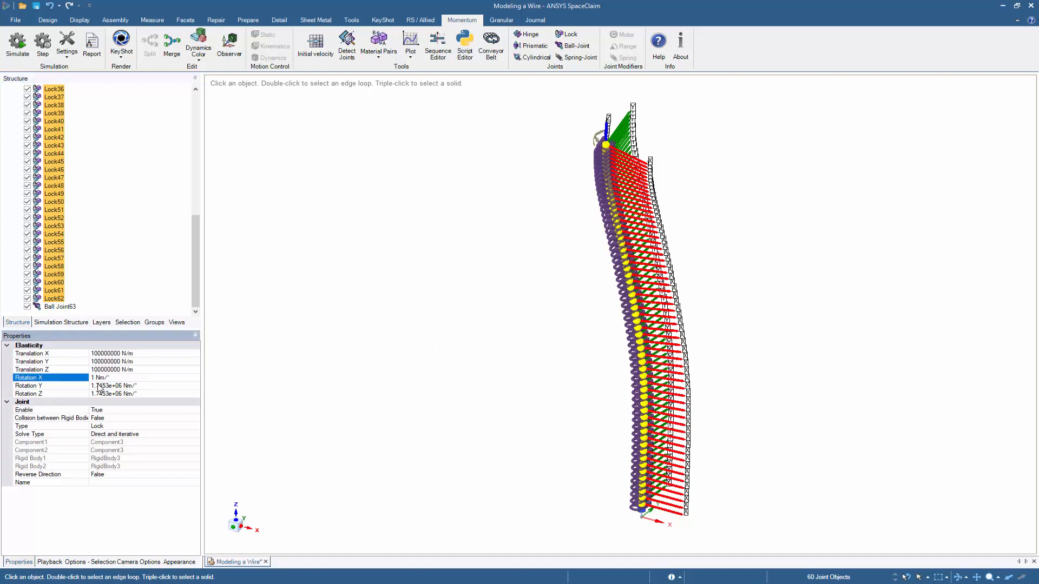
pyautogui.click(99, 386)
pyautogui.write('1')
pyautogui.press('Return')
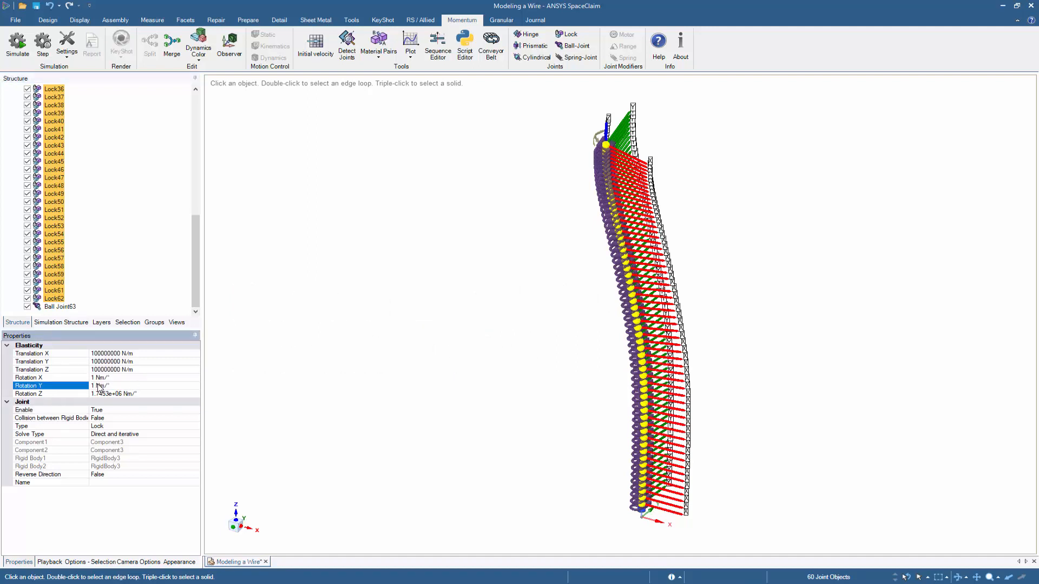
# Simulate the wire with the softened Lock joints and return to the simulation structure.
pyautogui.click(54, 291)
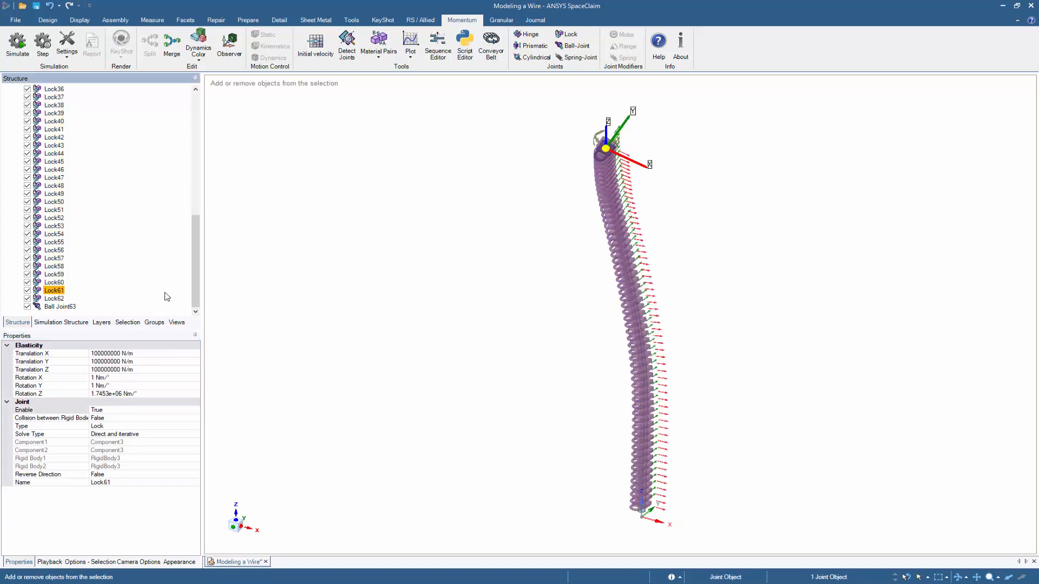
pyautogui.hotkey('ctrl', 's')
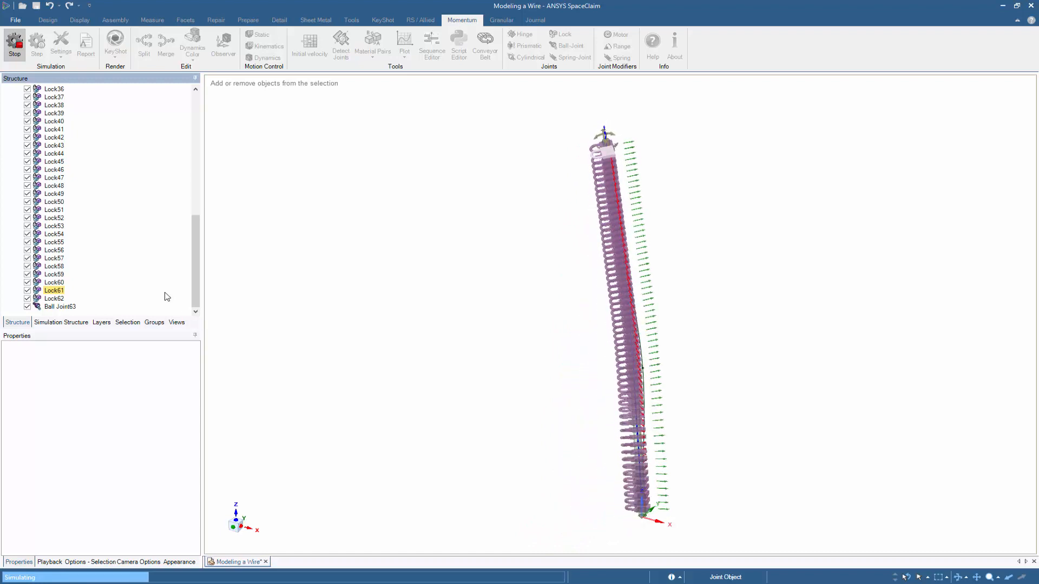
pyautogui.click(60, 323)
pyautogui.click(241, 313)
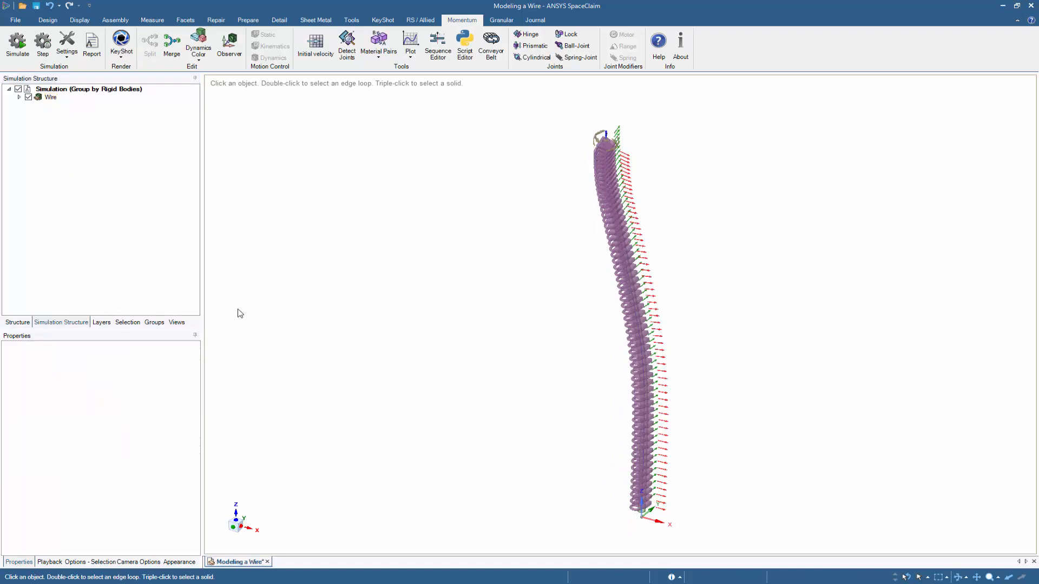
# Turn off Render Joints in the simulation settings and rerun the wire simulation.
pyautogui.click(67, 48)
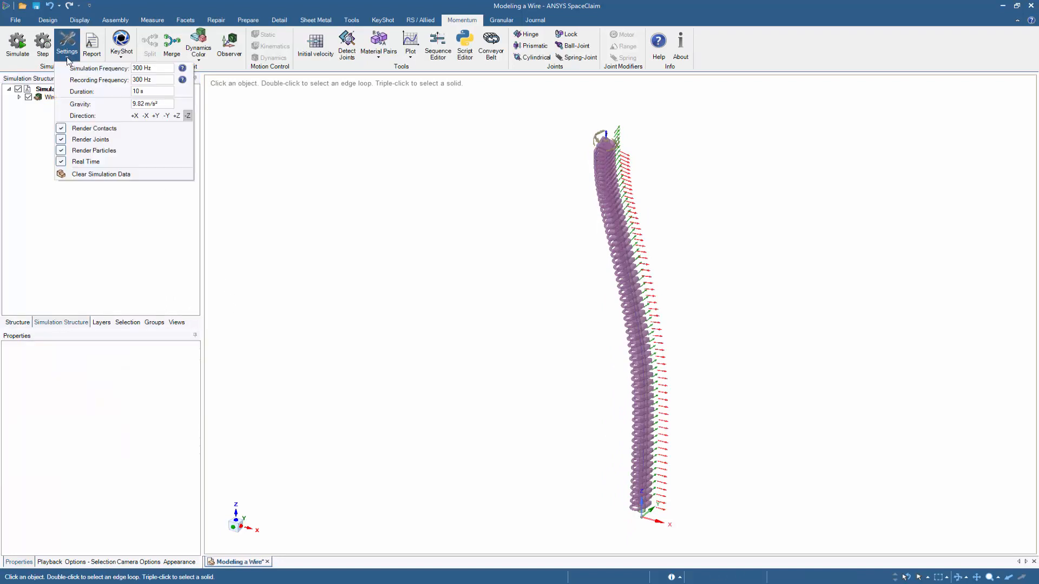
pyautogui.click(128, 141)
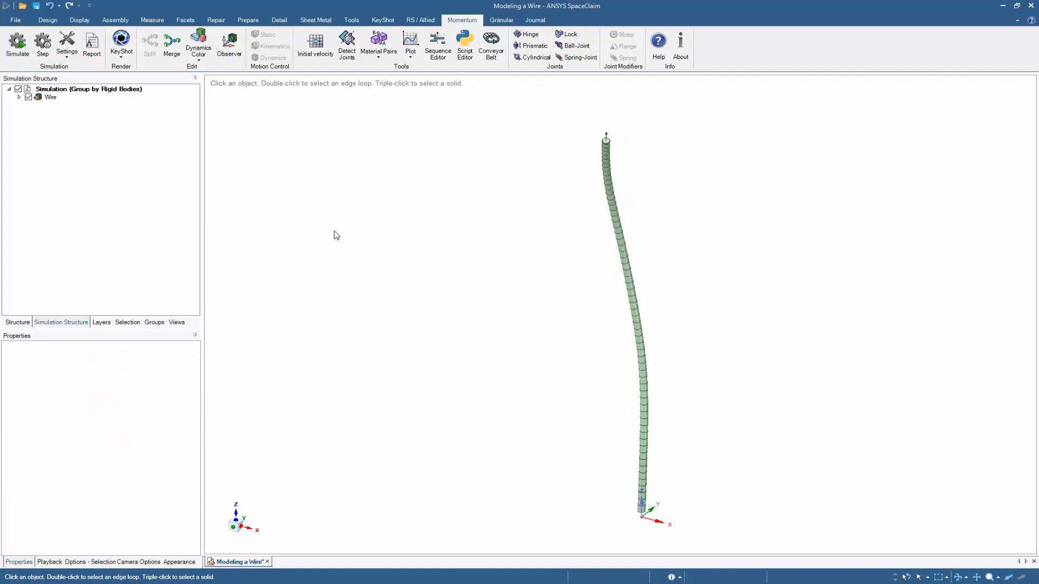
pyautogui.hotkey('ctrl', 'space')
# Create a simulation script whose OnStart function sets angular and linear velocity damping to 0.1 for every rigid body named 'Segment'.
pyautogui.click(464, 43)
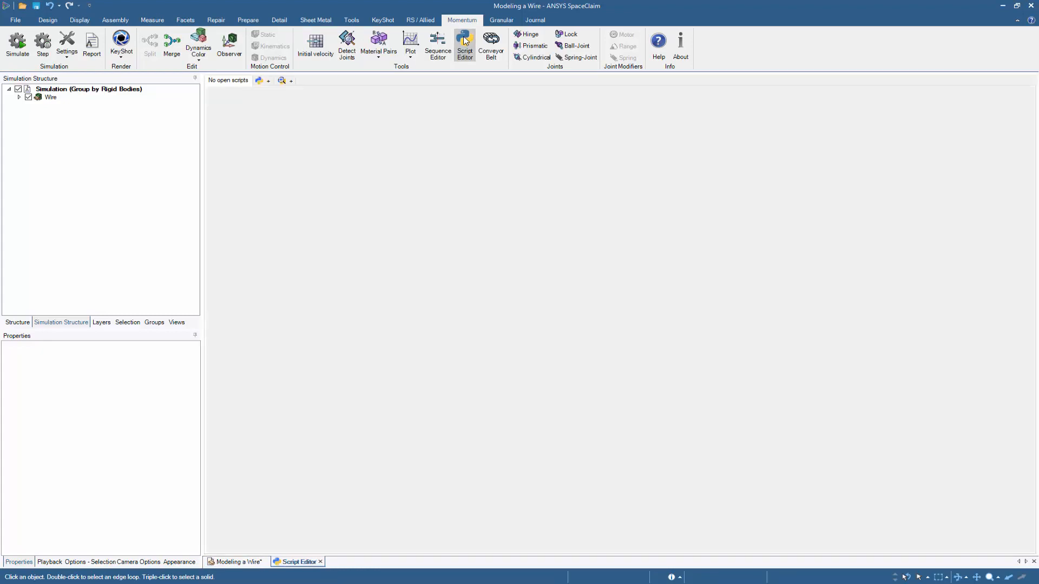
pyautogui.click(264, 82)
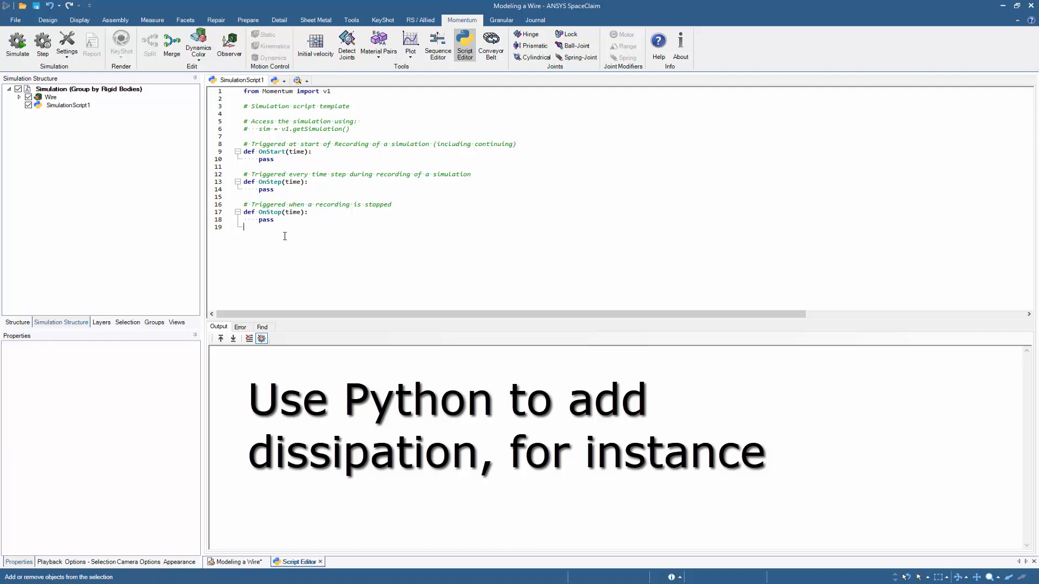
pyautogui.hotkey('ctrl', 'a')
pyautogui.write("from Momentum import v1  sim = v1.getSimulation()  # Triggered at start of Recording of a simulation (including continuing) def OnStart(time):     global bodies     damping = 0.1     bodies = sim.getRigidBodies()     for i in bodies:         if i.getName() == 'Segment':             i.setAngularVelocityDamping(damping)             i.setLinearVelocityDamping(damping)              # Triggered every time step during recording of a simulation def OnStep(time):     pass  # Triggered when a recording is stopped def OnStop(time):     pass")
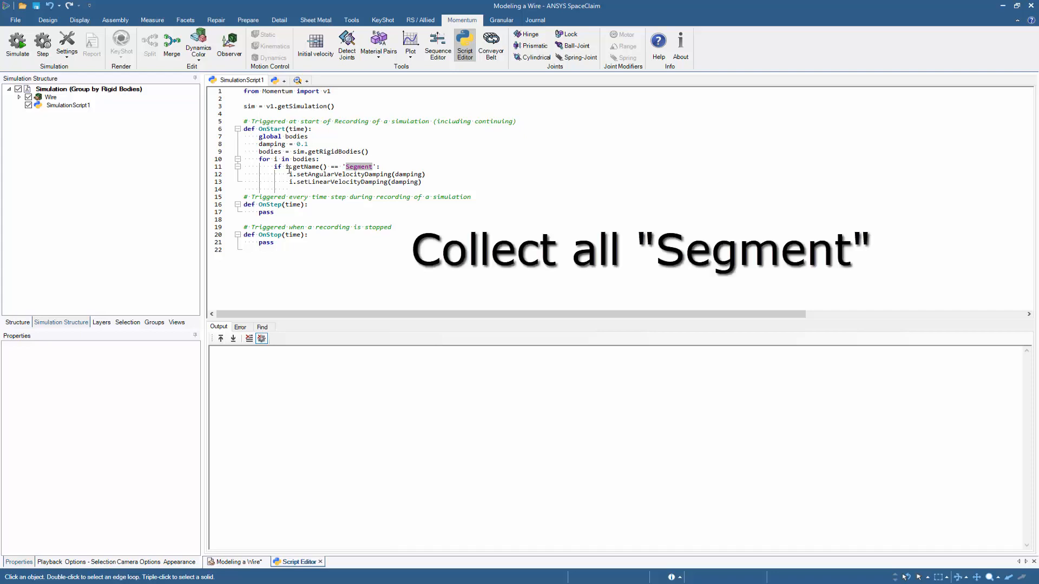
pyautogui.doubleClick(317, 174)
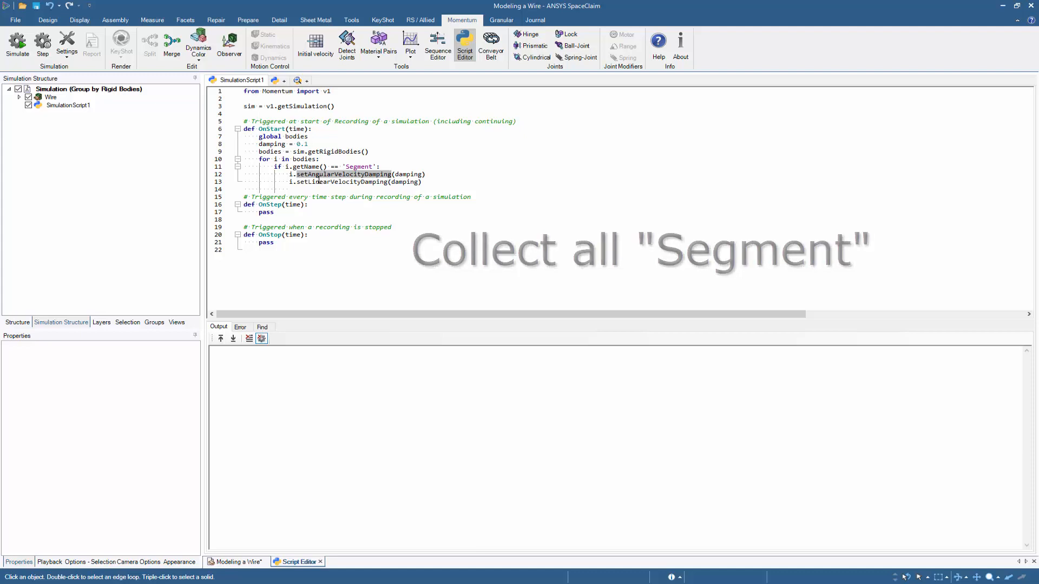
pyautogui.doubleClick(319, 182)
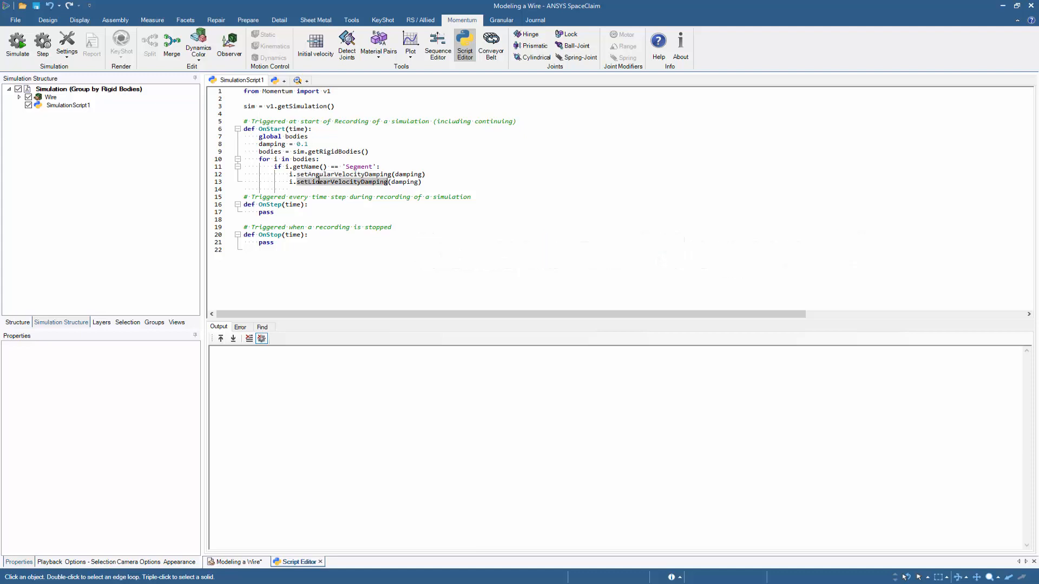
pyautogui.click(319, 188)
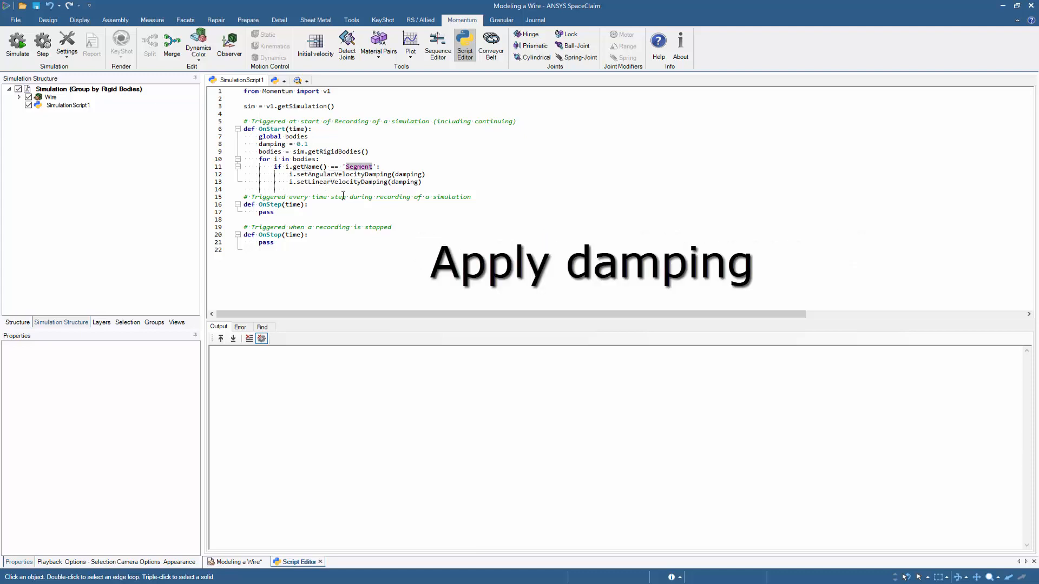
# Select all rigid bodies of the Wire group and set their Name property to Segment.
pyautogui.rightClick(51, 98)
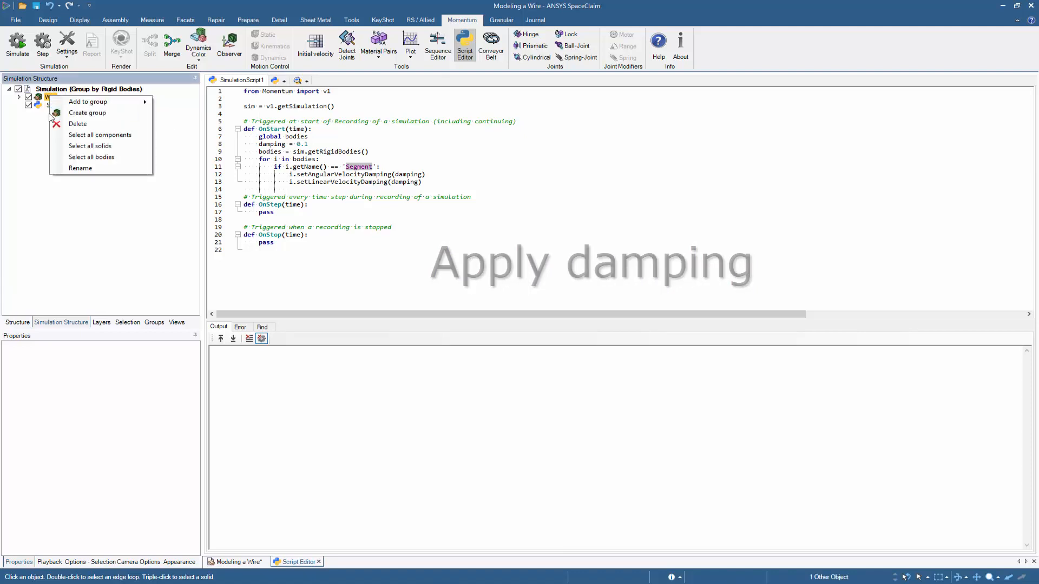
pyautogui.click(57, 158)
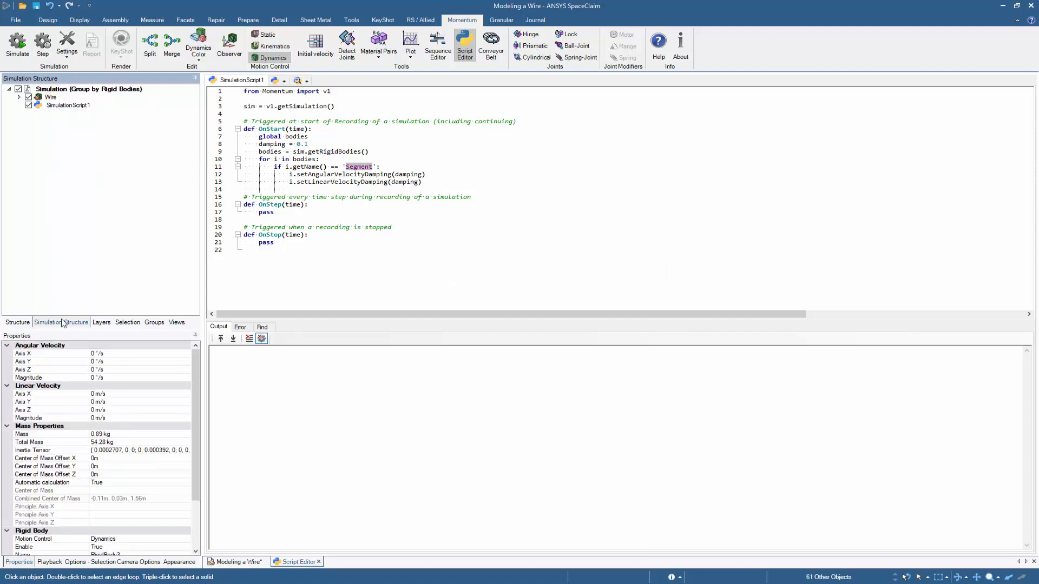
pyautogui.scroll(-3, 77, 403)
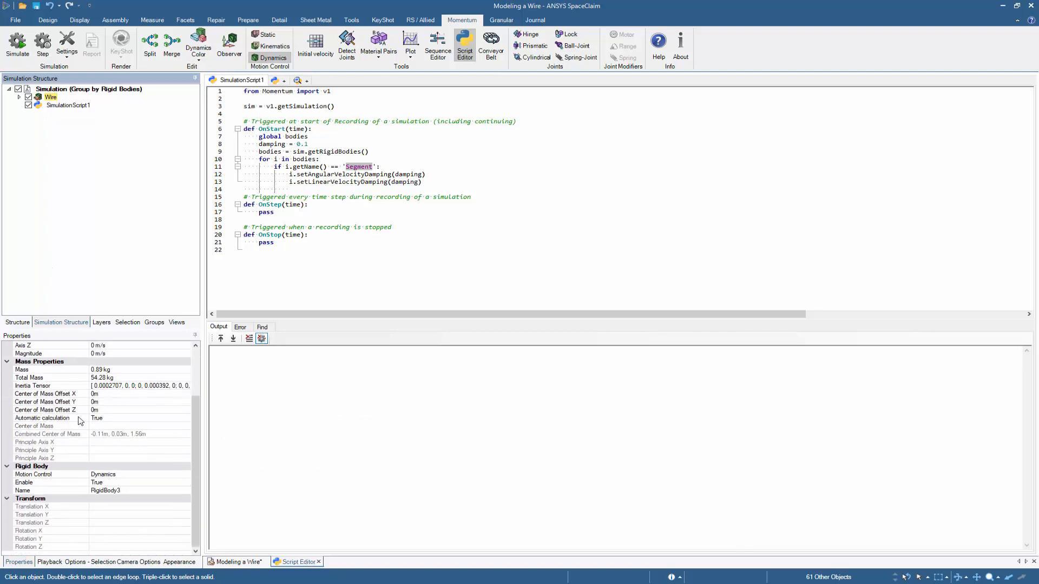
pyautogui.click(109, 491)
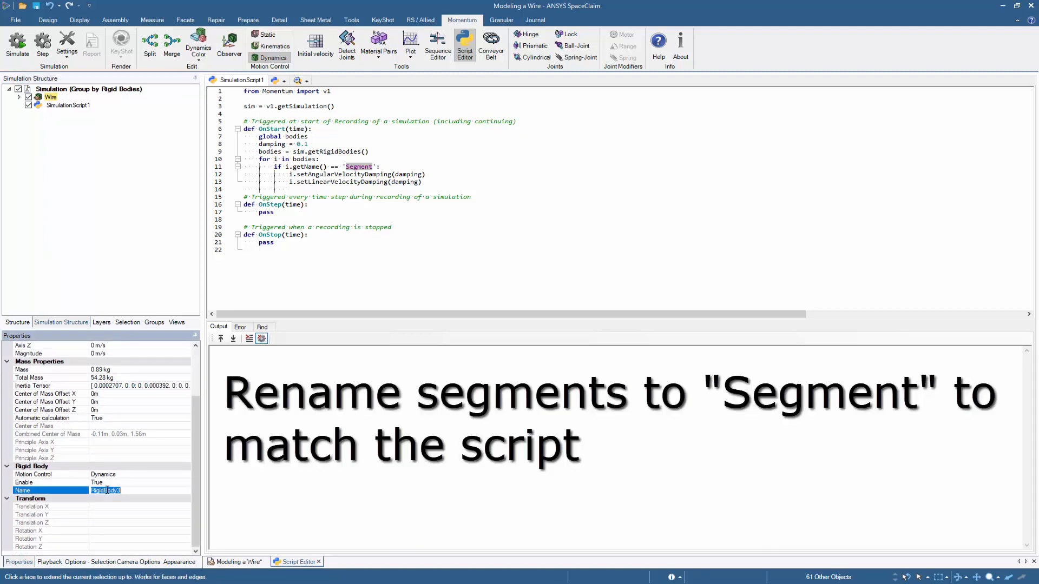
pyautogui.write('Segment')
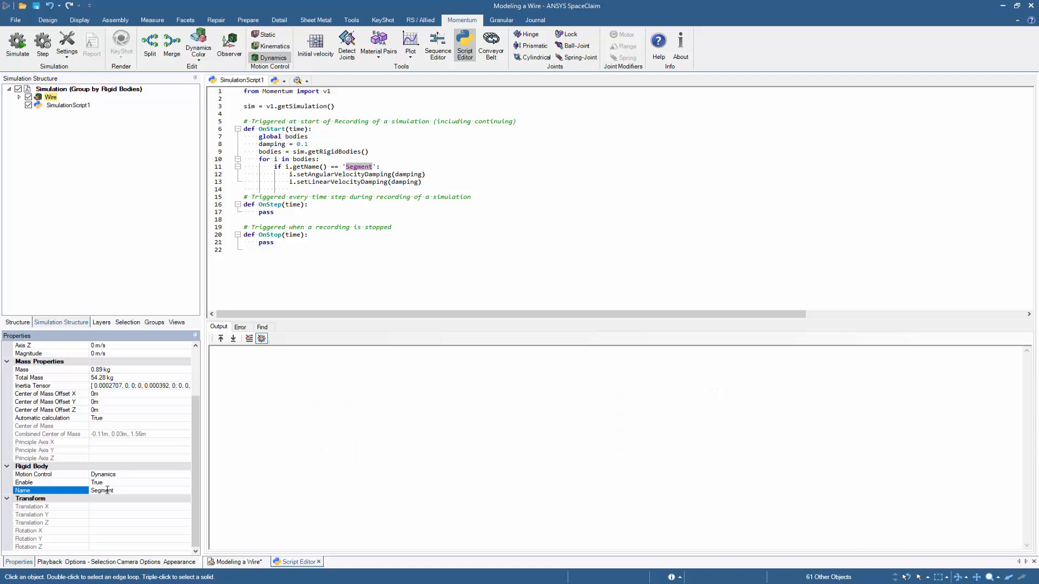
pyautogui.press('Return')
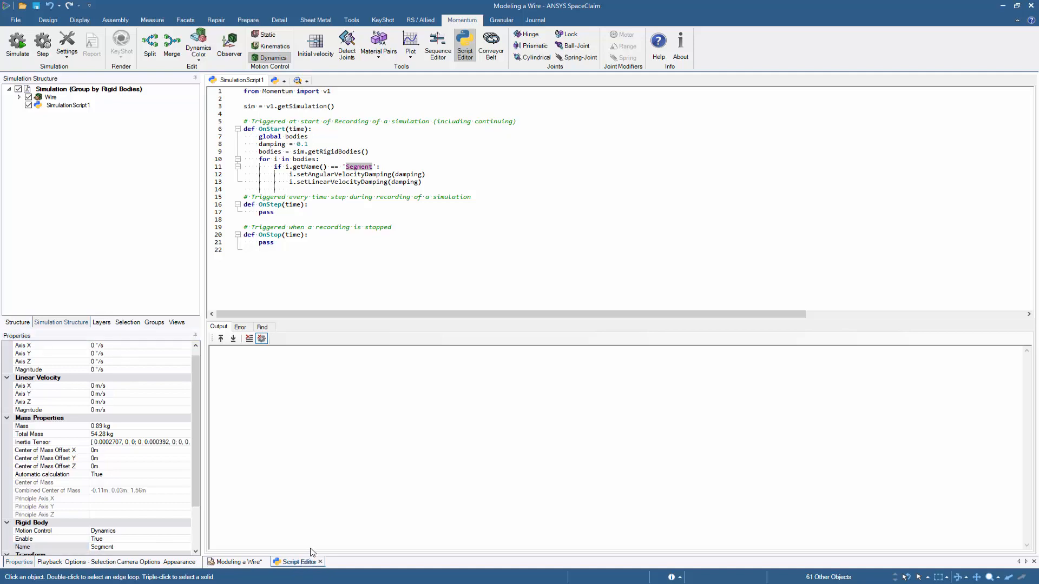
# Dock the script editor side by side with the model view and widen the model view.
pyautogui.moveTo(298, 565); pyautogui.dragTo(599, 326)
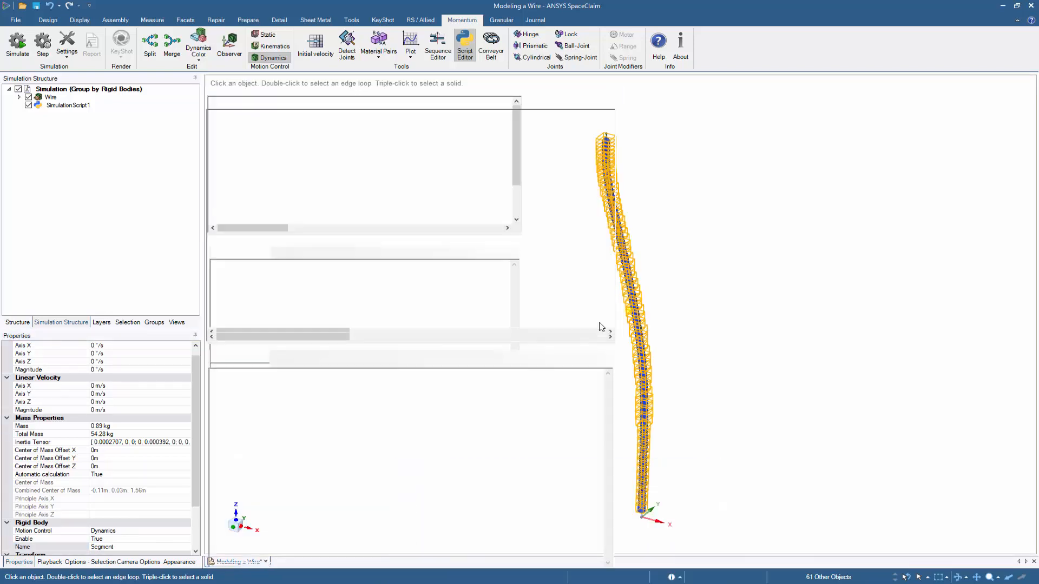
pyautogui.click(715, 374)
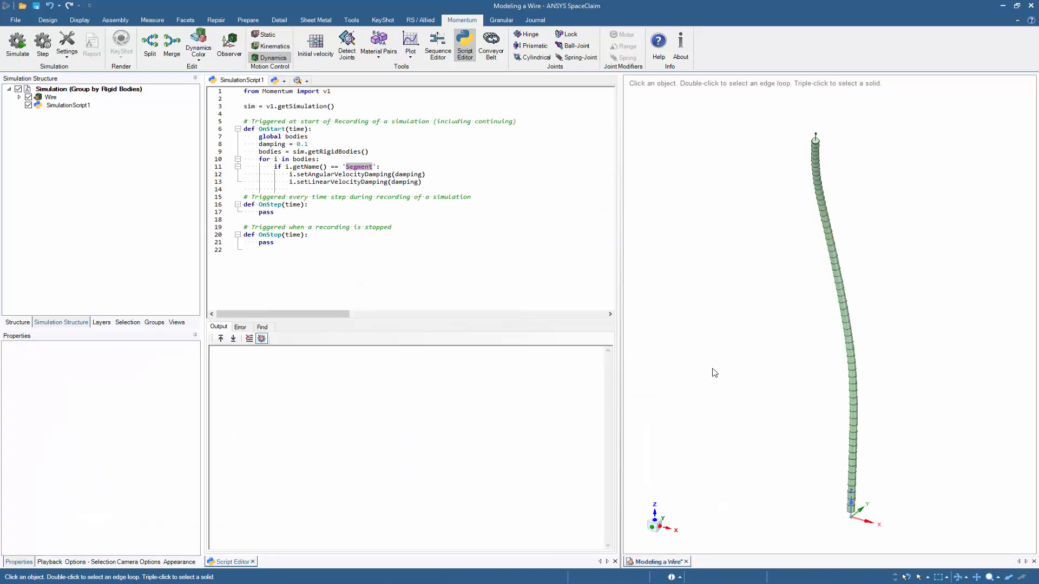
pyautogui.moveTo(620, 322); pyautogui.dragTo(533, 327)
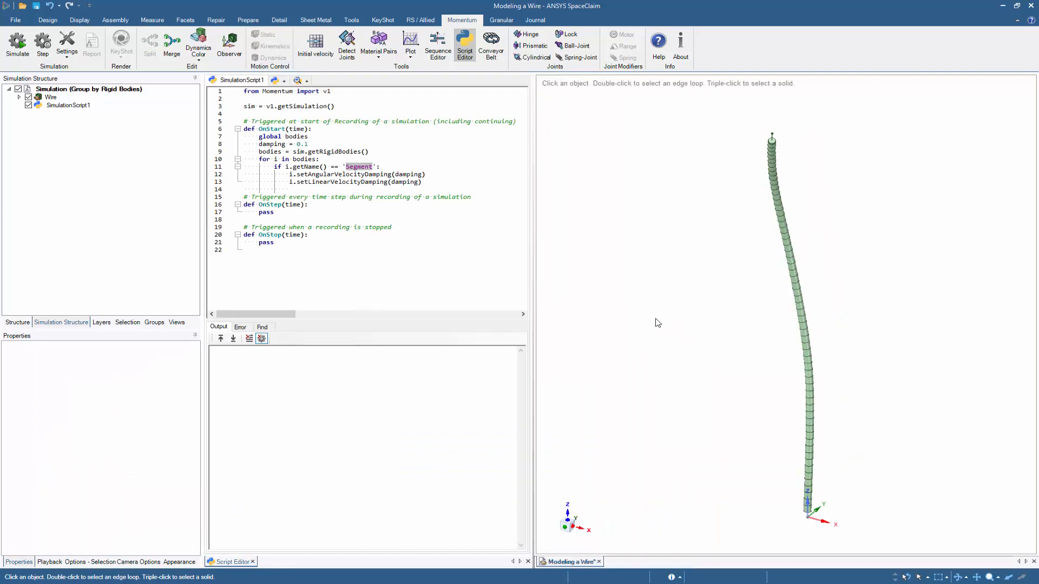
# Run the wire simulation with the script's damping of 0.1 and stop it.
pyautogui.click(483, 273)
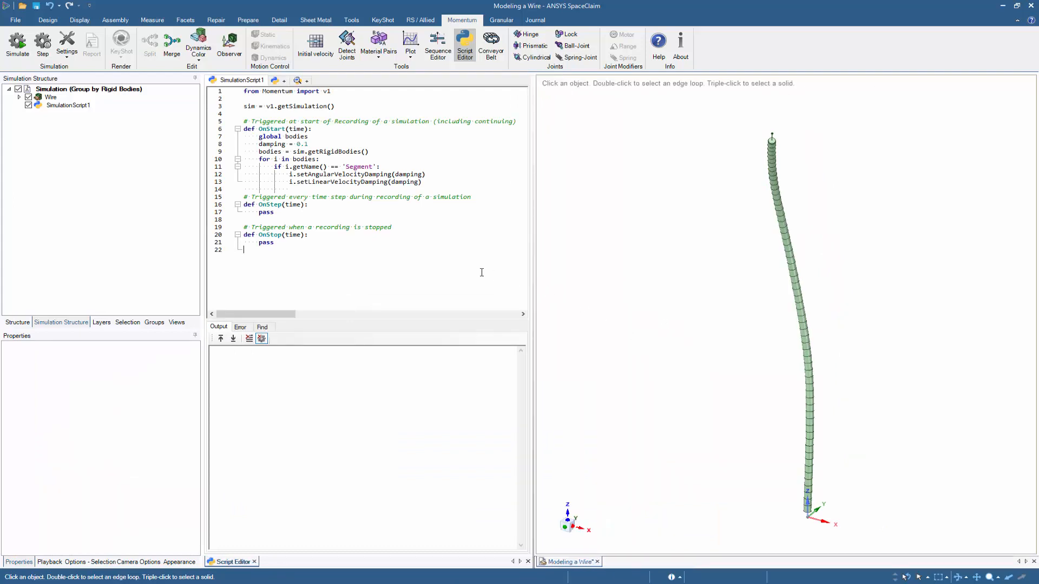
pyautogui.hotkey('ctrl', 's')
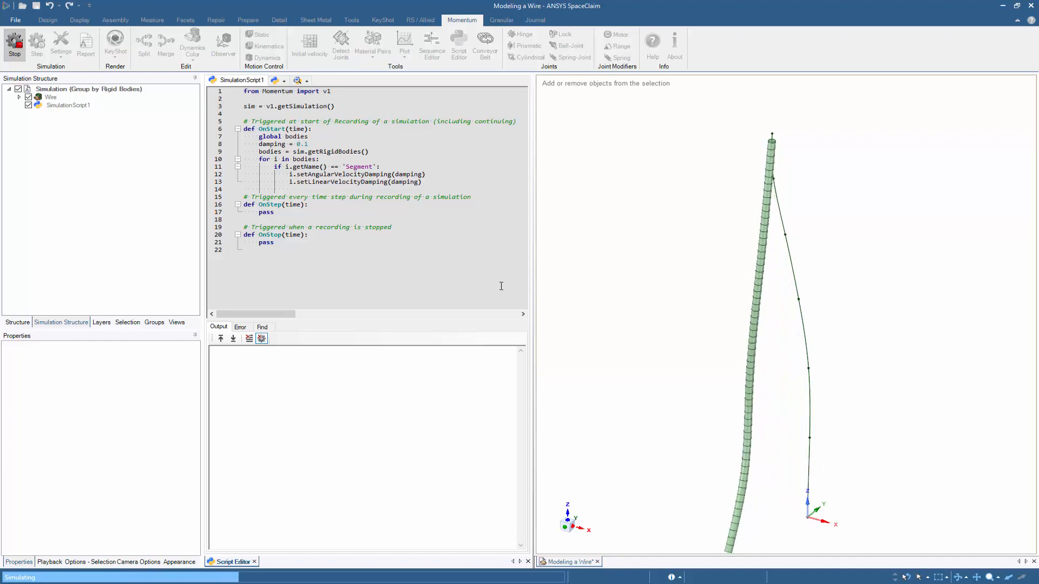
pyautogui.press('Escape')
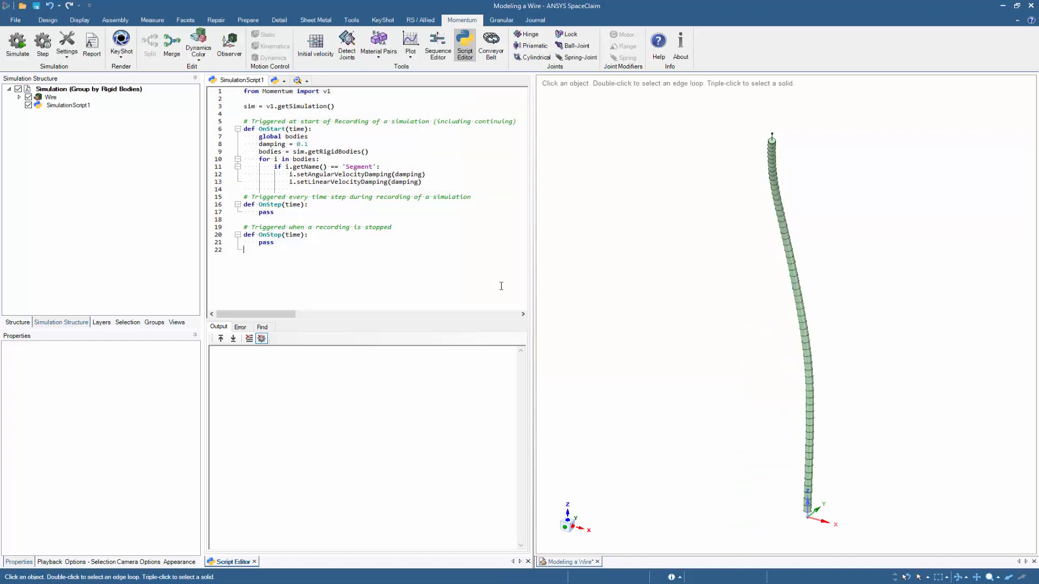
# Compare the names of the rigid bodies in the Wire group with the name checked in the script's OnStart function.
pyautogui.click(19, 97)
pyautogui.click(64, 121)
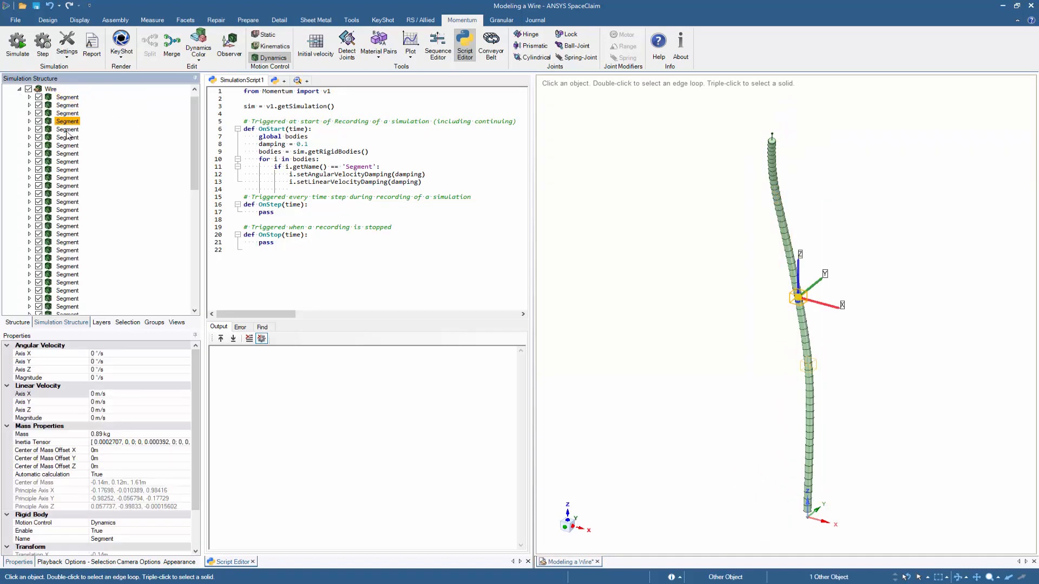
pyautogui.click(64, 138)
pyautogui.click(76, 161)
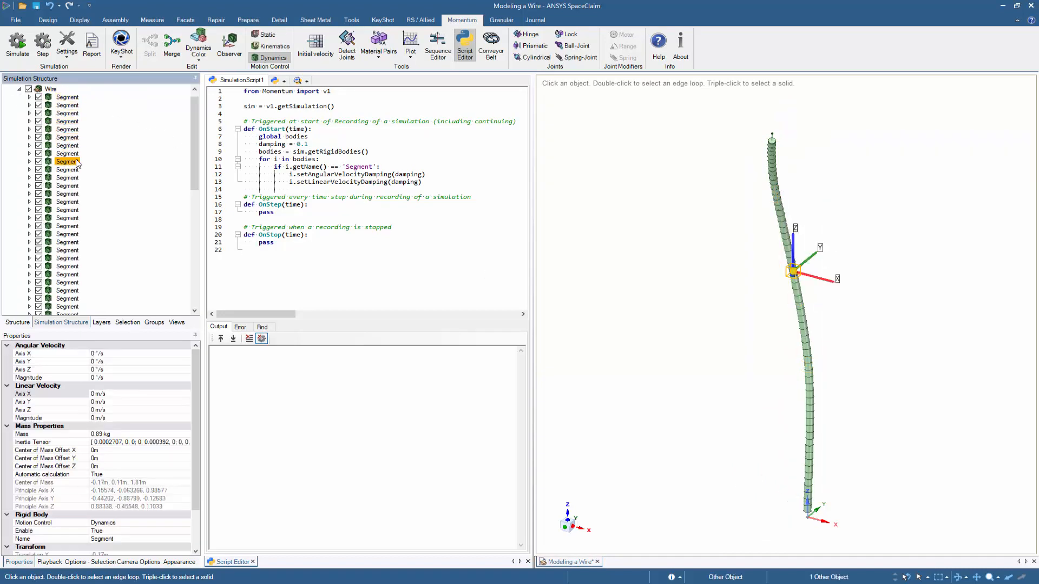
pyautogui.doubleClick(354, 173)
pyautogui.doubleClick(351, 168)
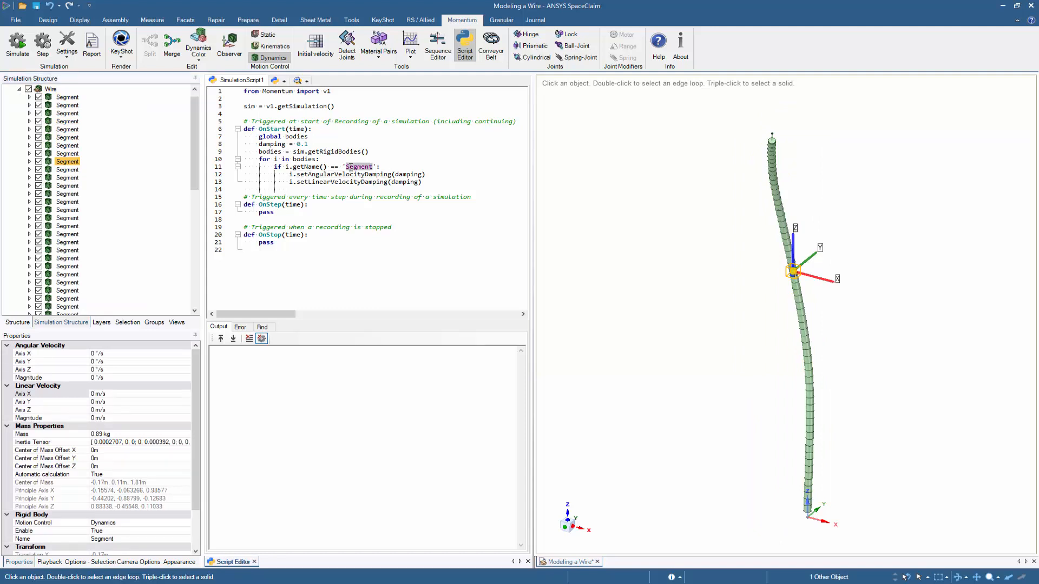
pyautogui.click(19, 88)
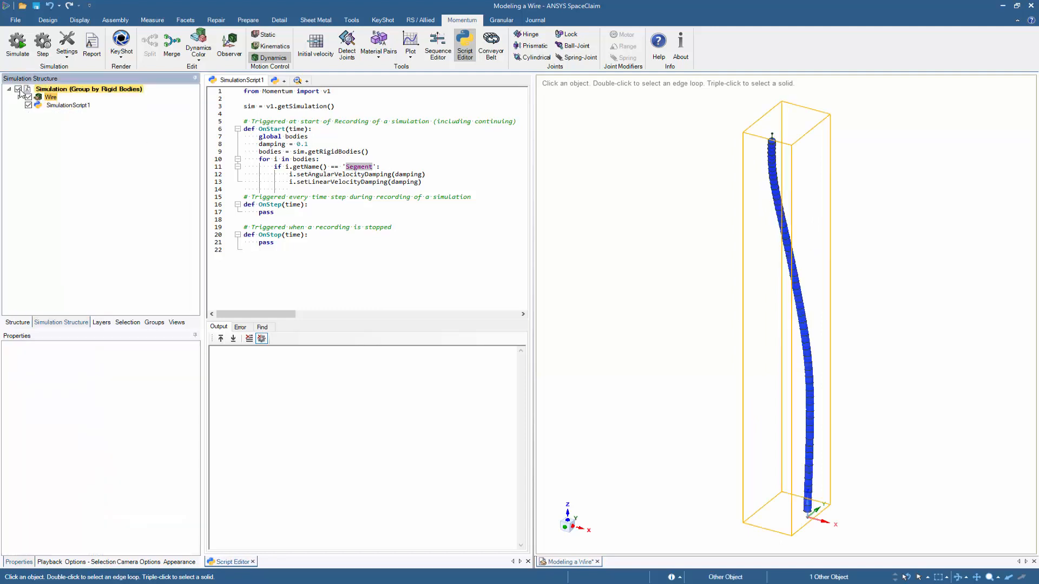
pyautogui.click(47, 91)
# Set the damping variable in the script's OnStart function to 10 and simulate the wire.
pyautogui.click(270, 145)
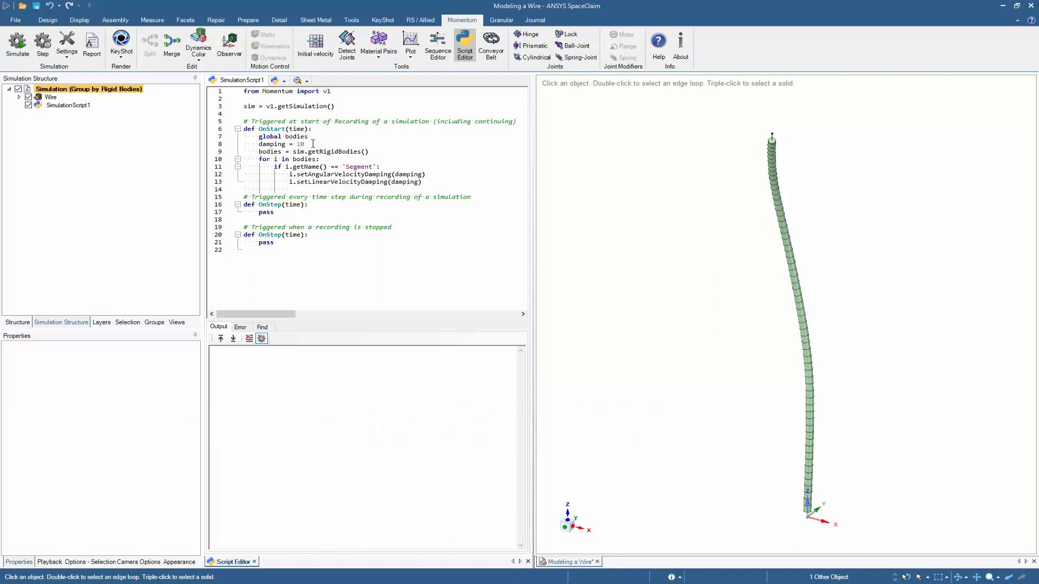
pyautogui.press('F5')
# Restore the script's damping value to 0.1 and rerun the wire simulation.
pyautogui.press('ctrl')
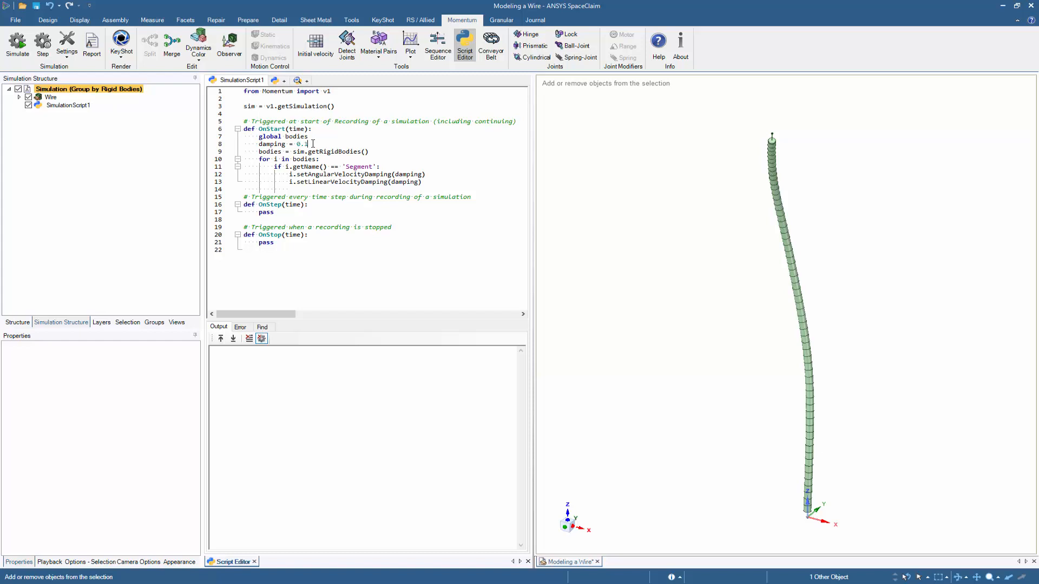
pyautogui.press('F5')
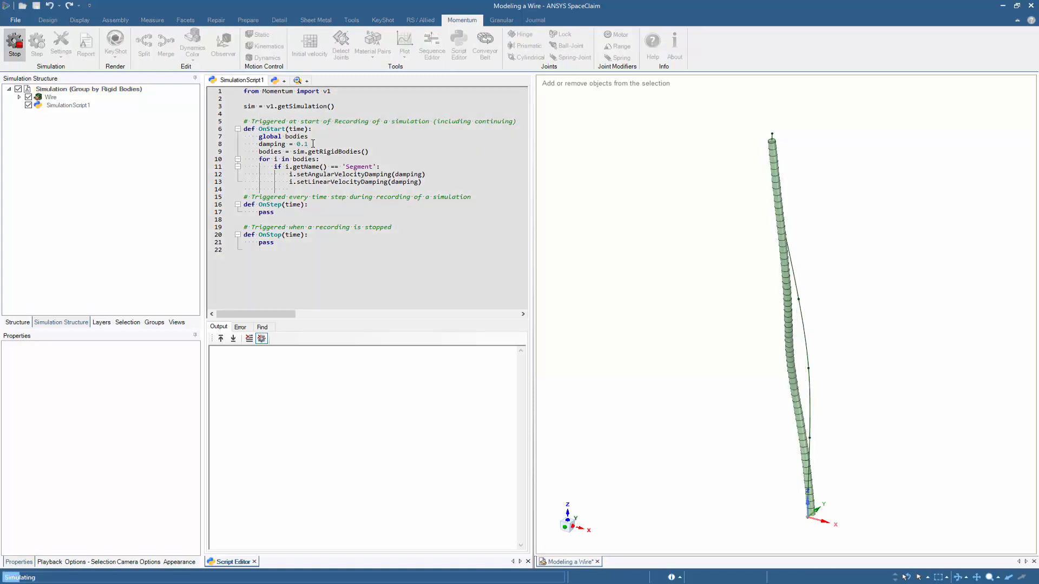